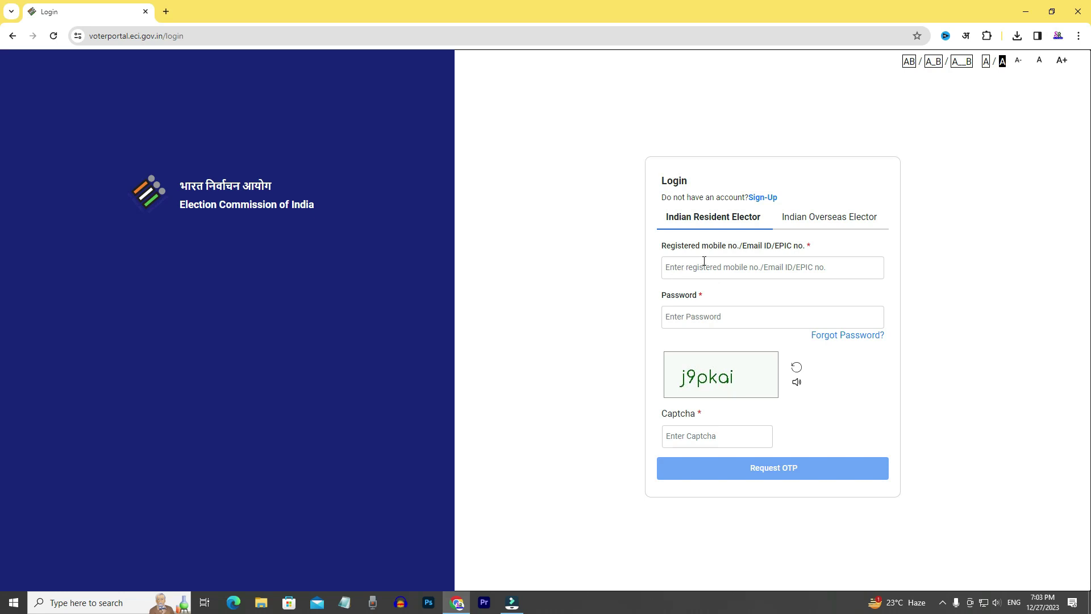
Visit the Sign-Up page, then return to the Login page.
click(763, 198)
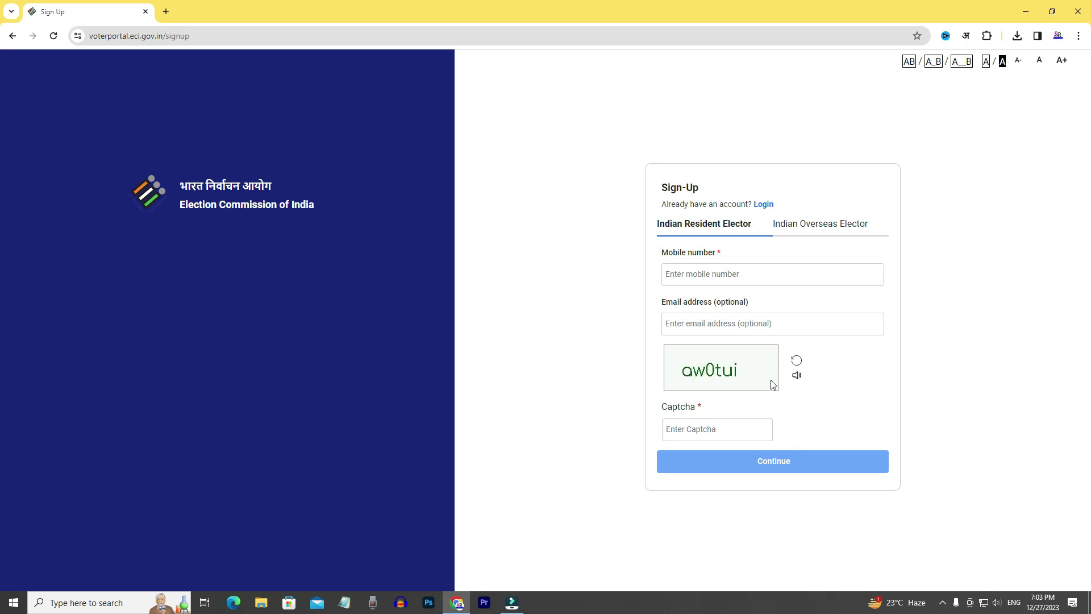
click(763, 206)
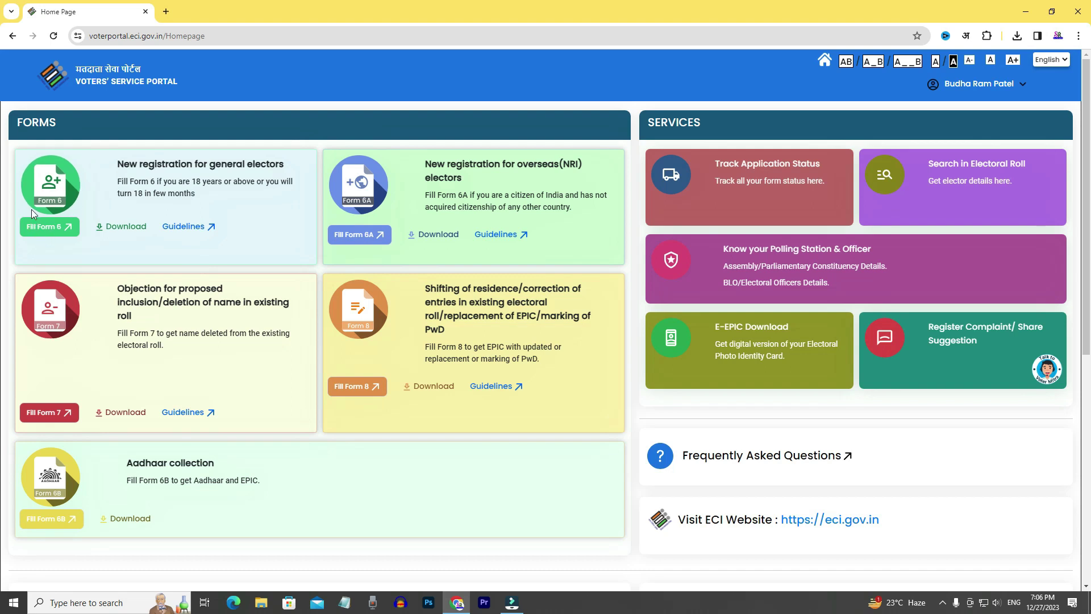
Start a new Form 6 voter registration and scroll through its sections.
click(46, 227)
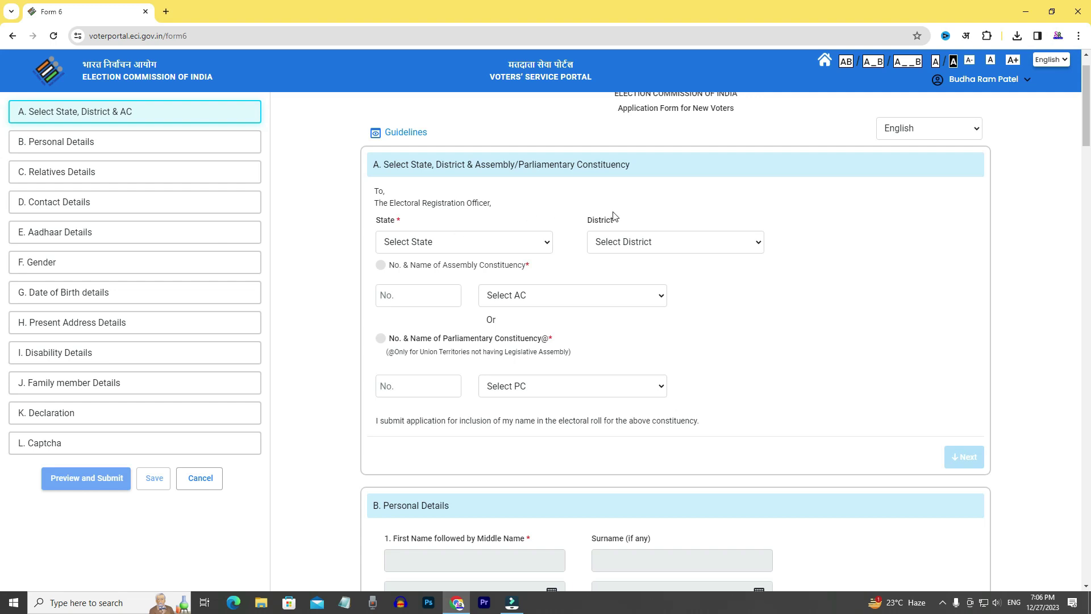
scroll(825, 196, up, 1)
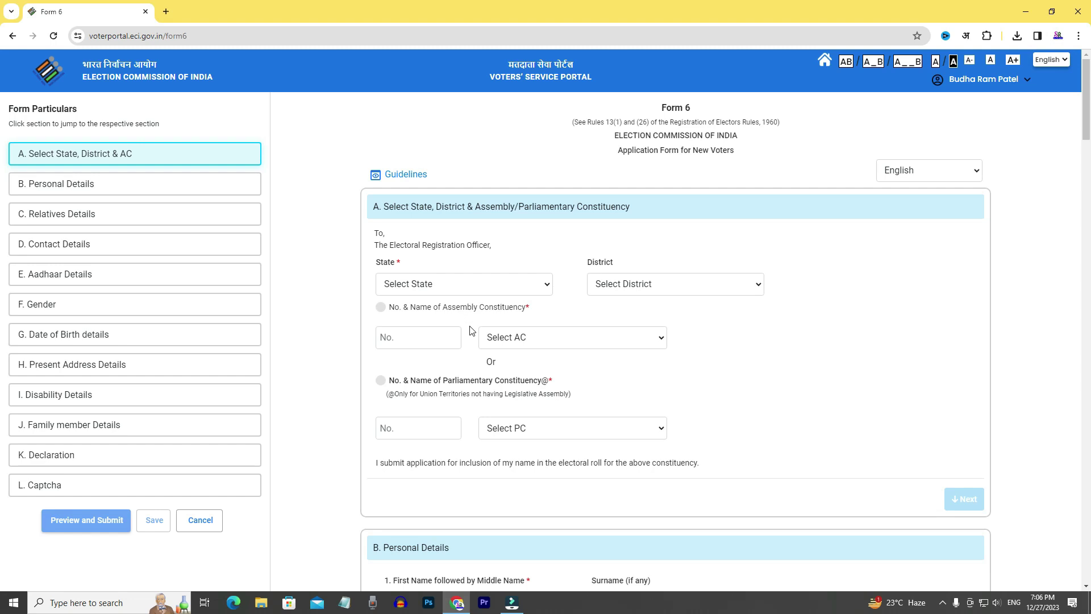
scroll(473, 332, down, 4)
scroll(505, 425, down, 20)
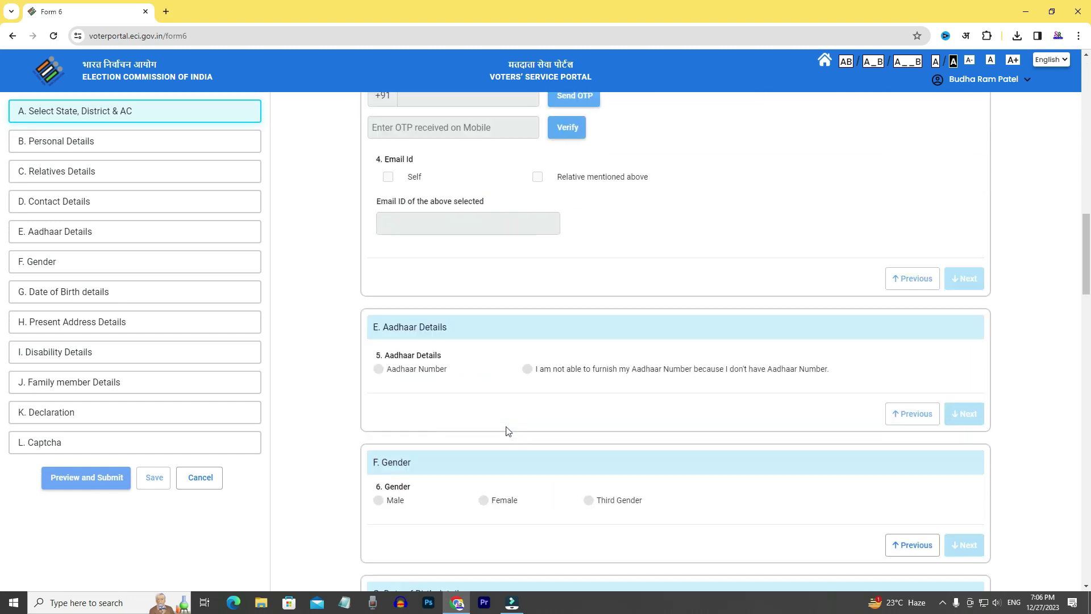
scroll(506, 425, down, 20)
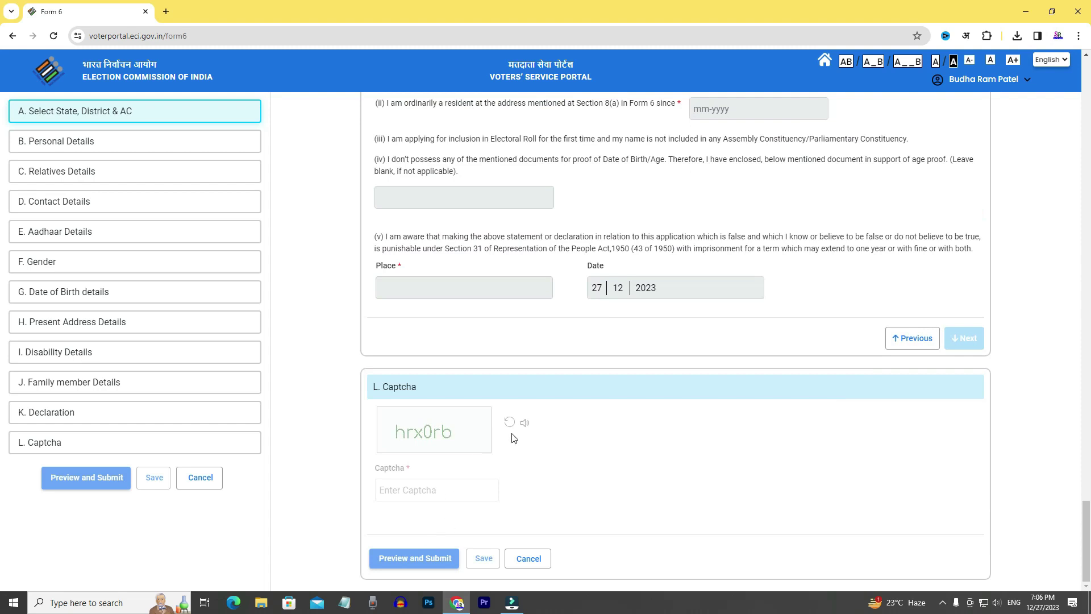
scroll(519, 428, up, 15)
scroll(522, 431, up, 20)
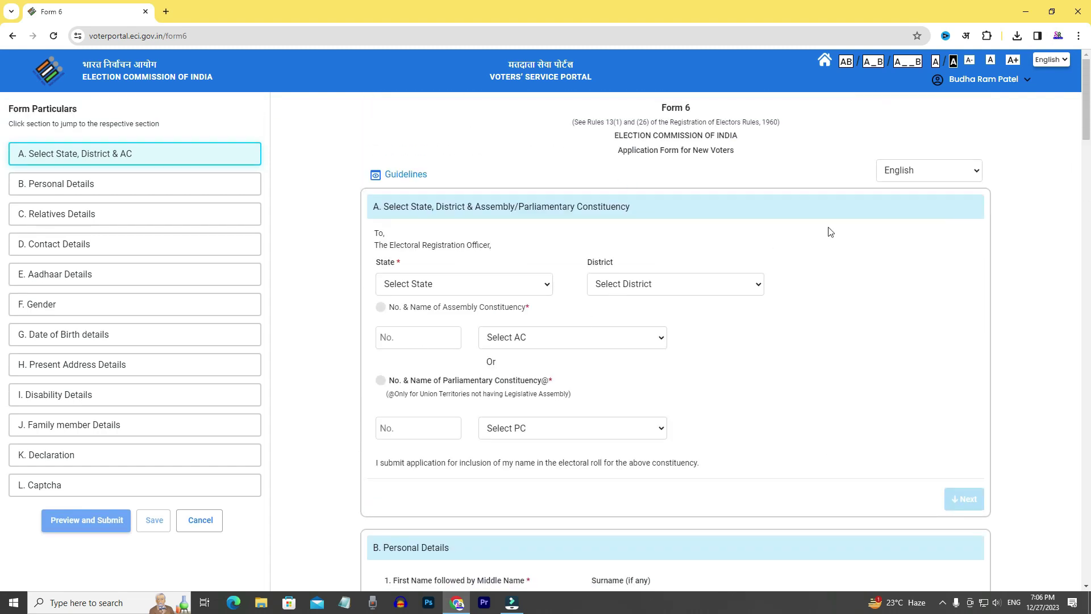
Switch the form language to Hindi, review it, then switch back to English.
click(932, 173)
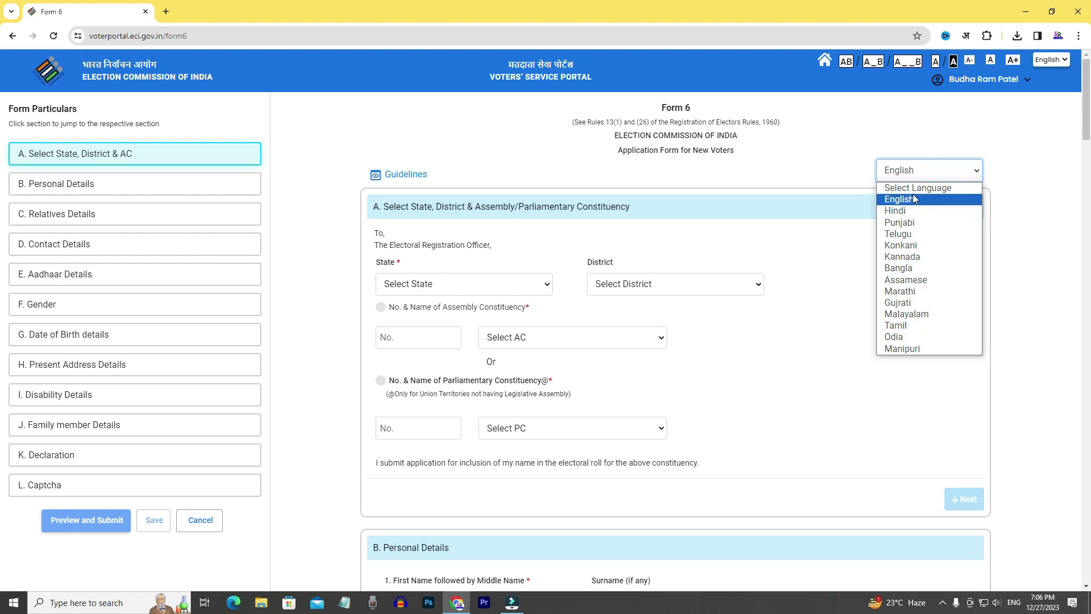
click(910, 211)
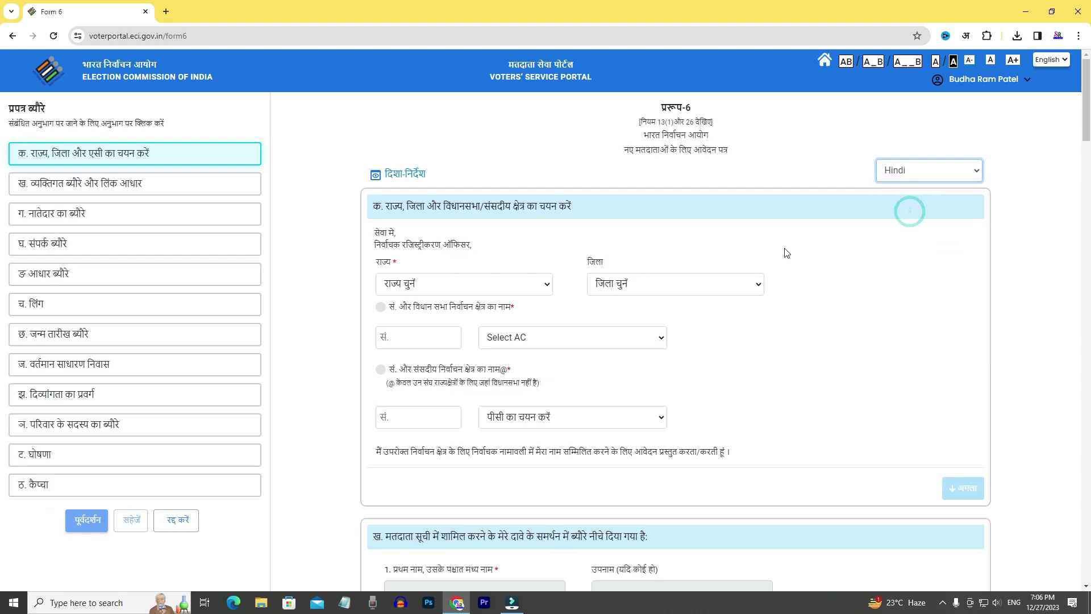
scroll(554, 398, down, 4)
scroll(557, 436, down, 4)
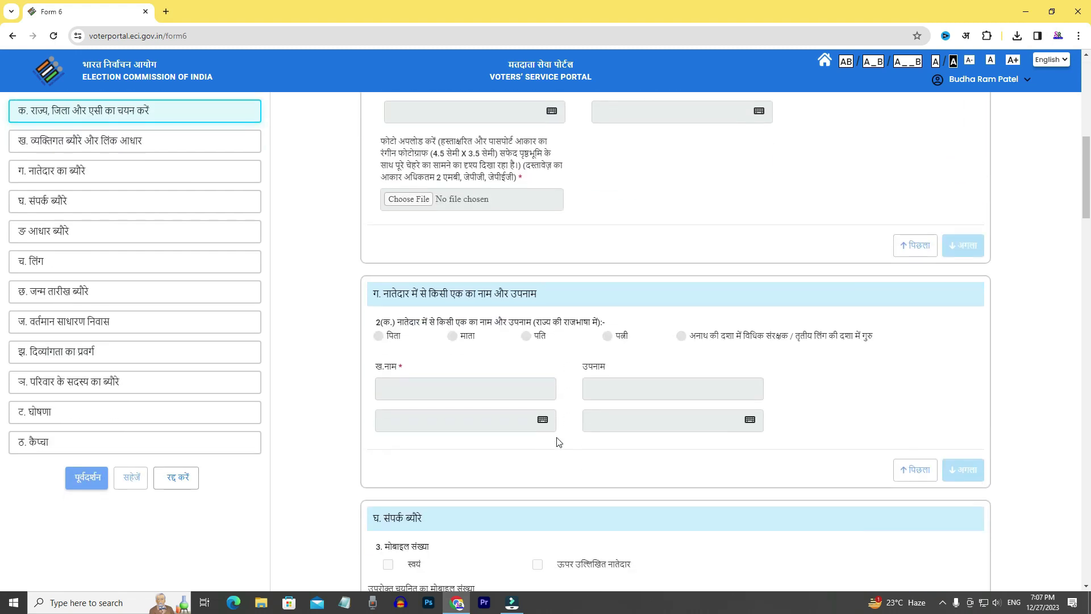
scroll(745, 354, up, 6)
scroll(745, 353, up, 2)
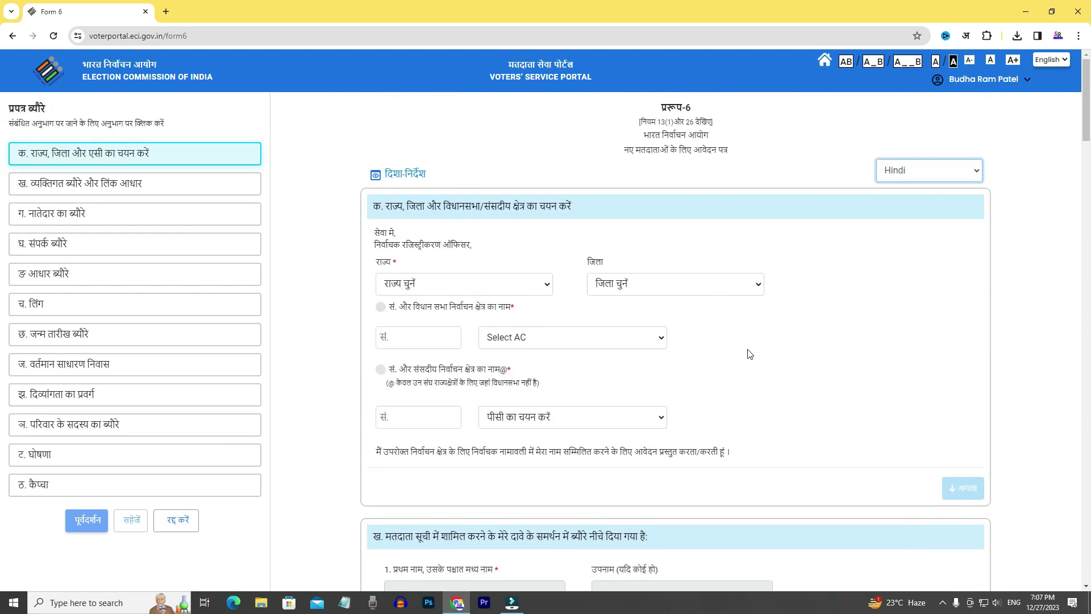
click(909, 168)
click(895, 202)
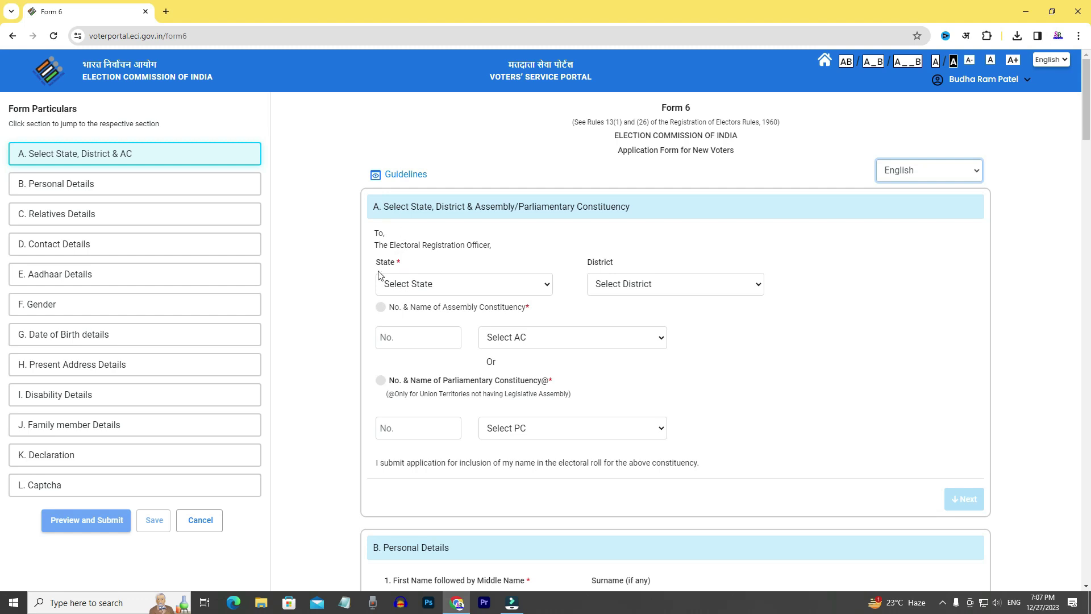
Choose state Rajasthan, district Barmer and constituency 137 Pachpadra, then continue to Personal Details.
click(443, 285)
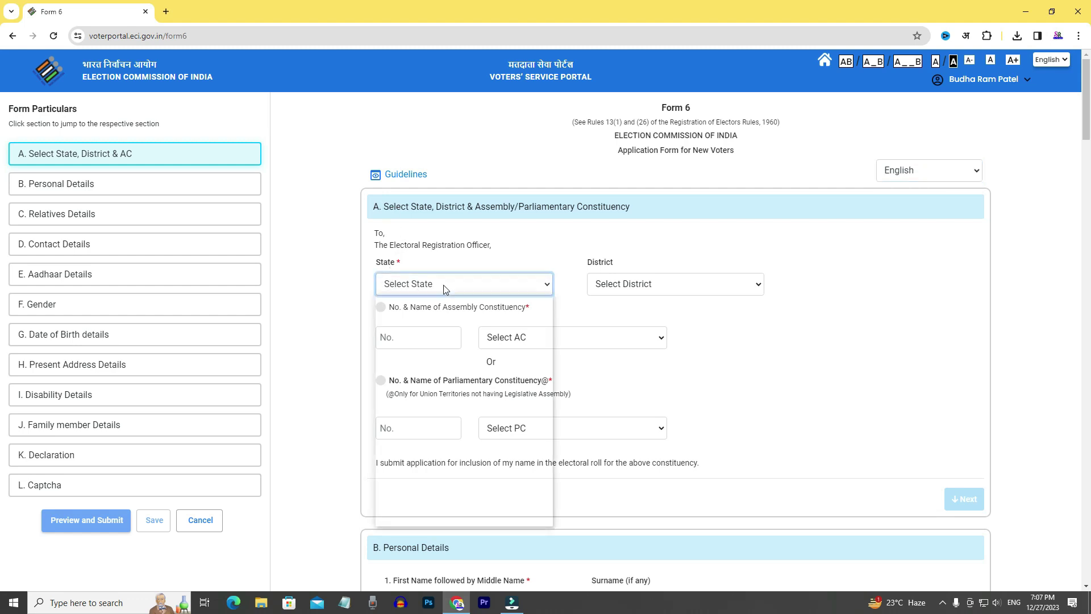
scroll(428, 449, down, 4)
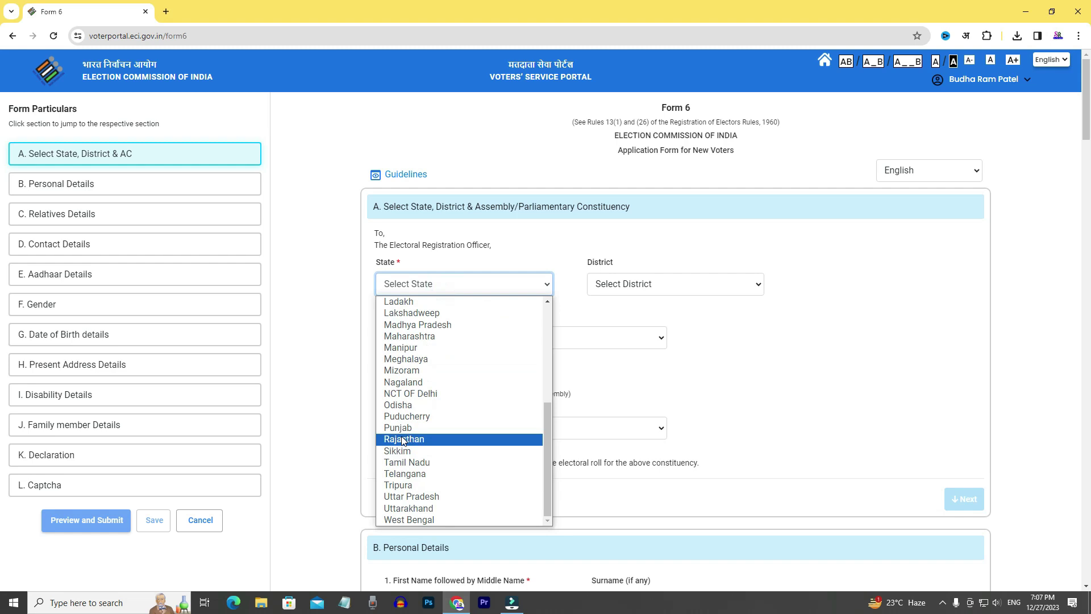
click(403, 439)
click(644, 283)
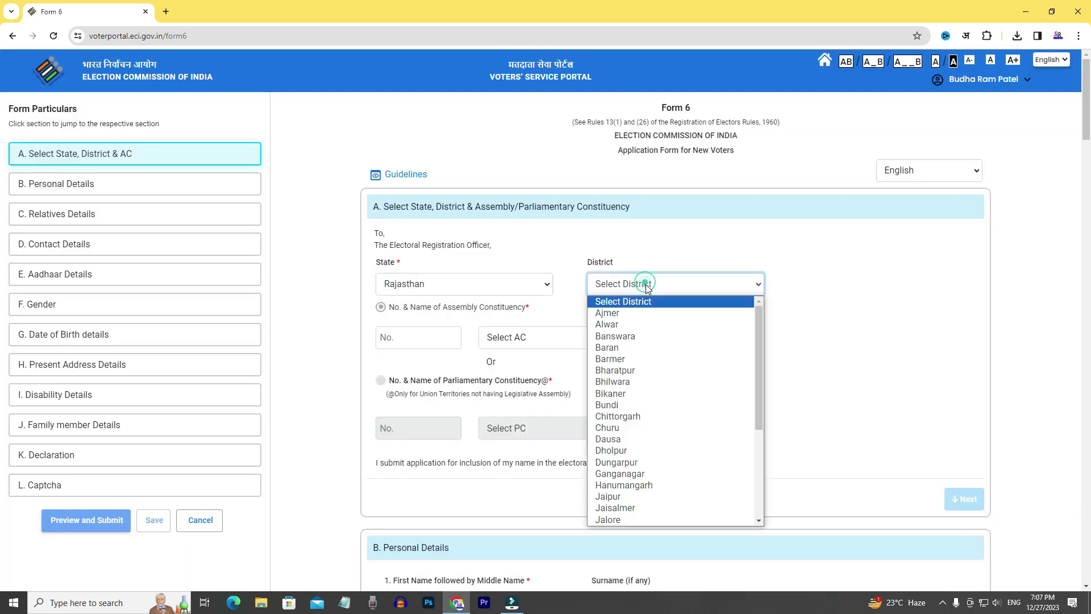
click(636, 361)
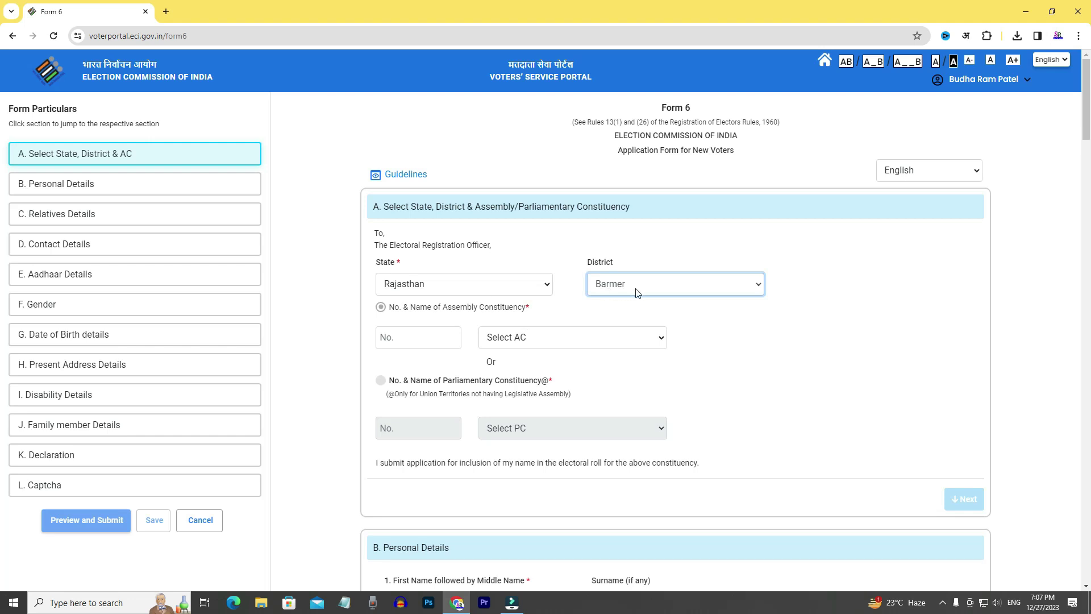
click(536, 340)
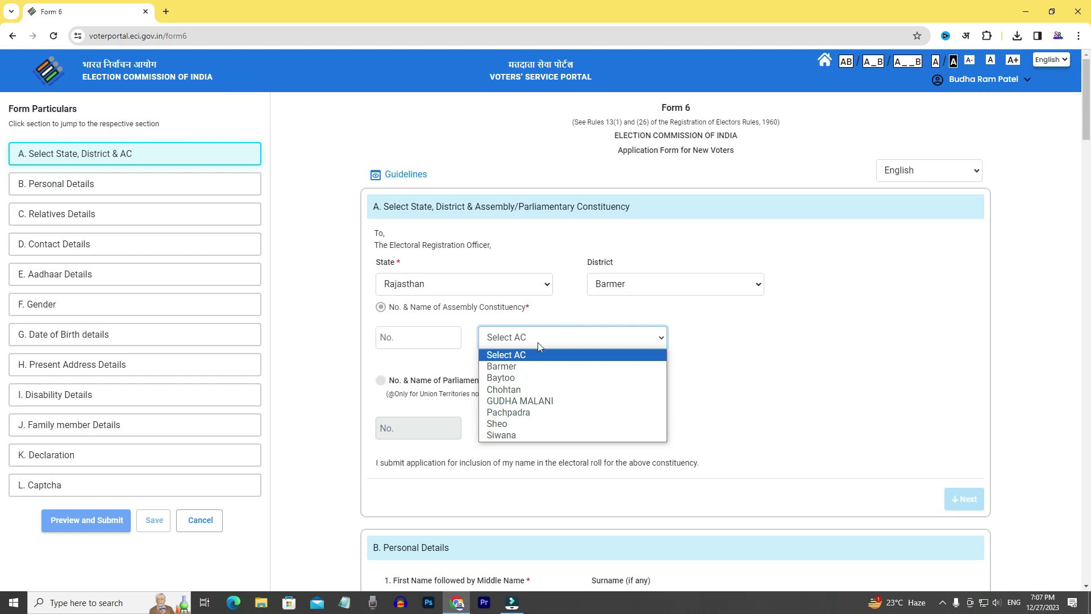
click(540, 413)
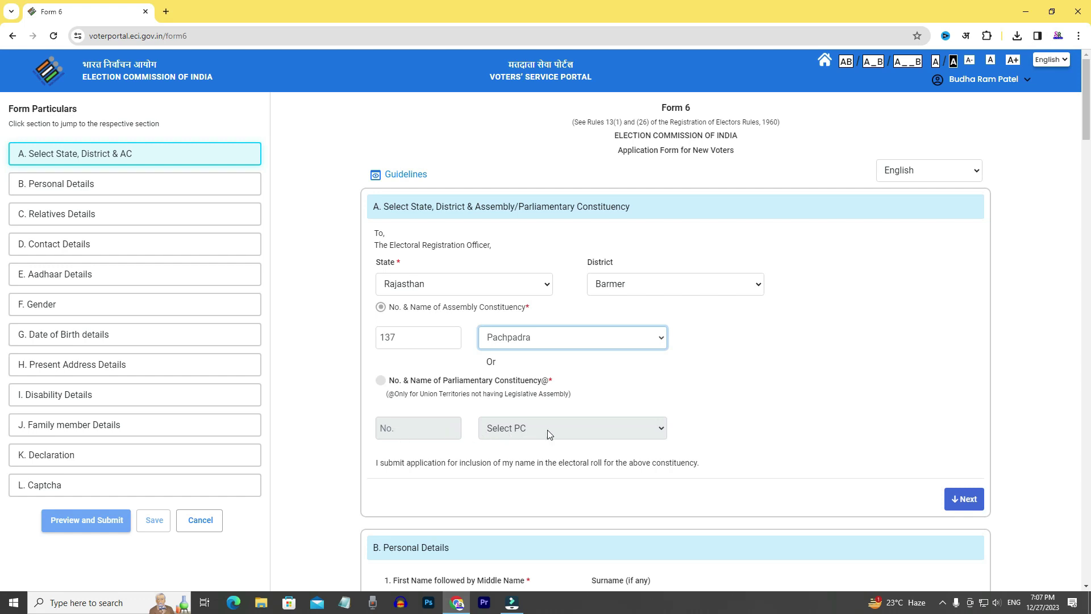
click(965, 500)
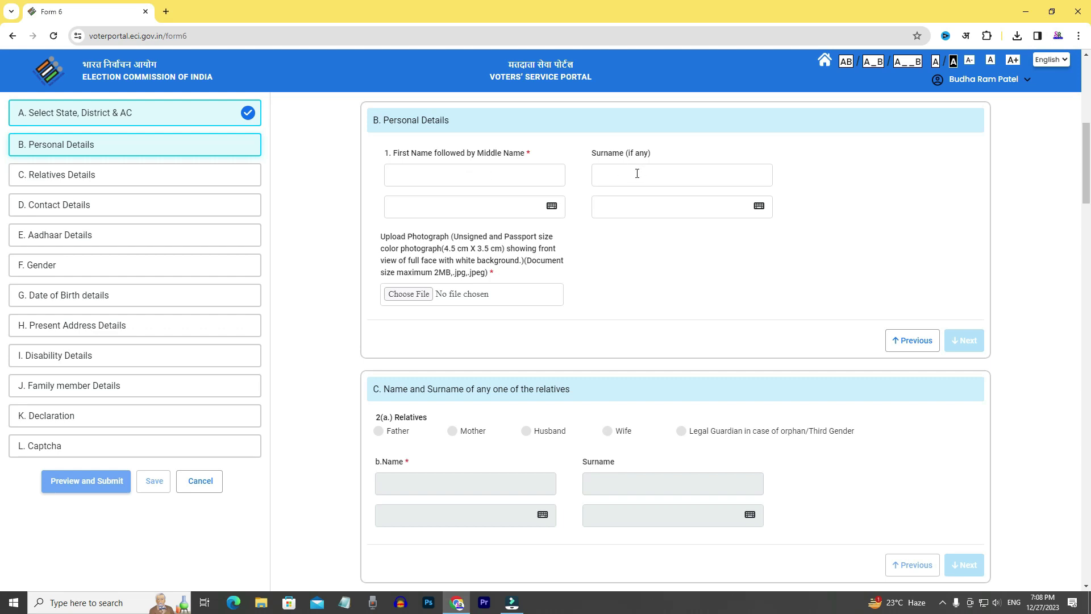
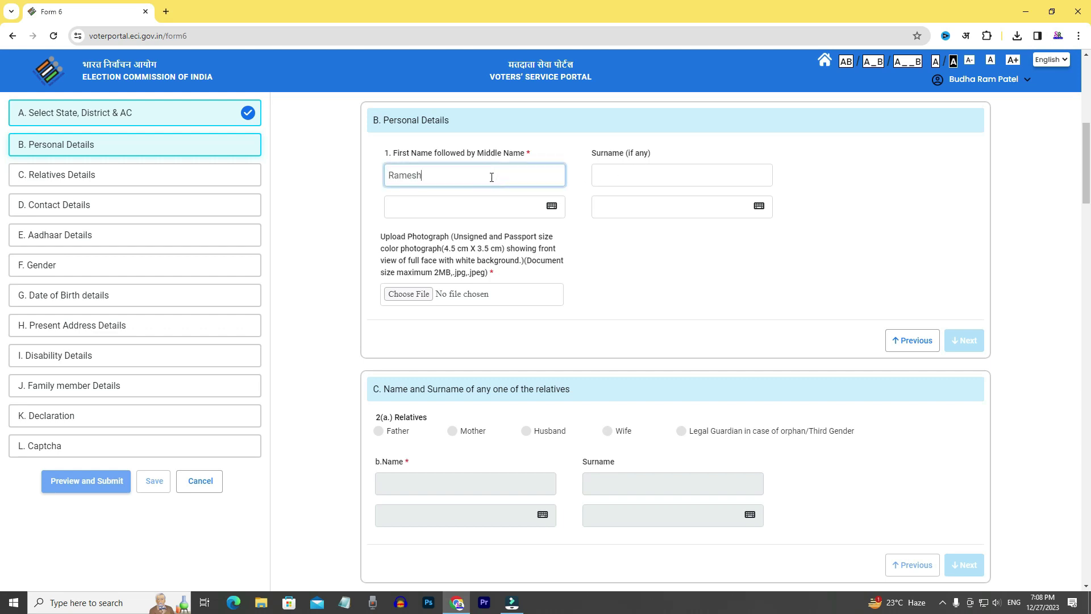
Enter the applicant's first name and surname in English, accepting the suggested Hindi spellings.
click(583, 239)
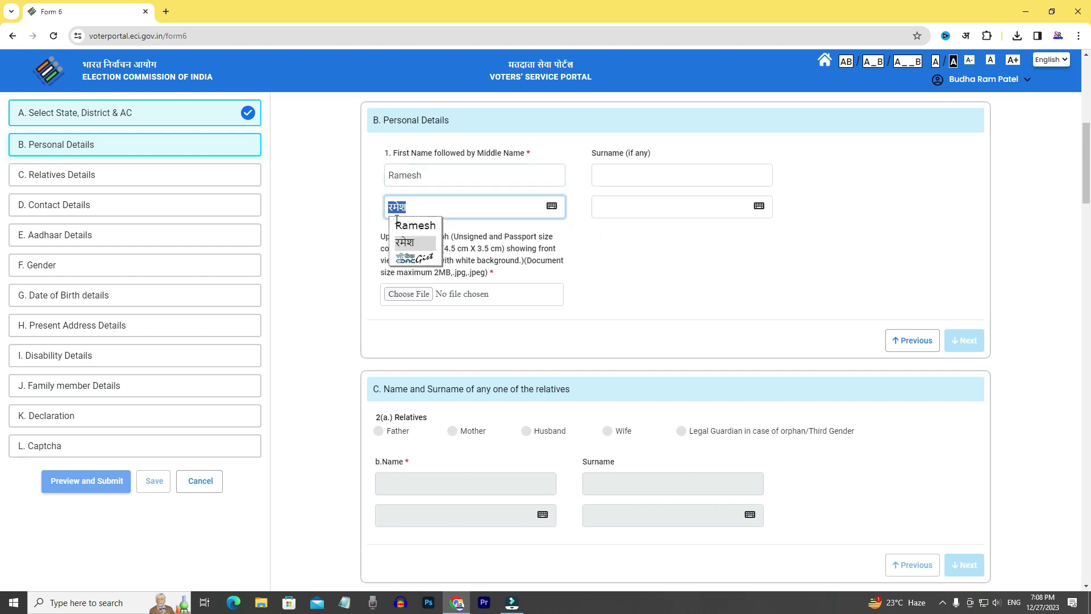
click(414, 245)
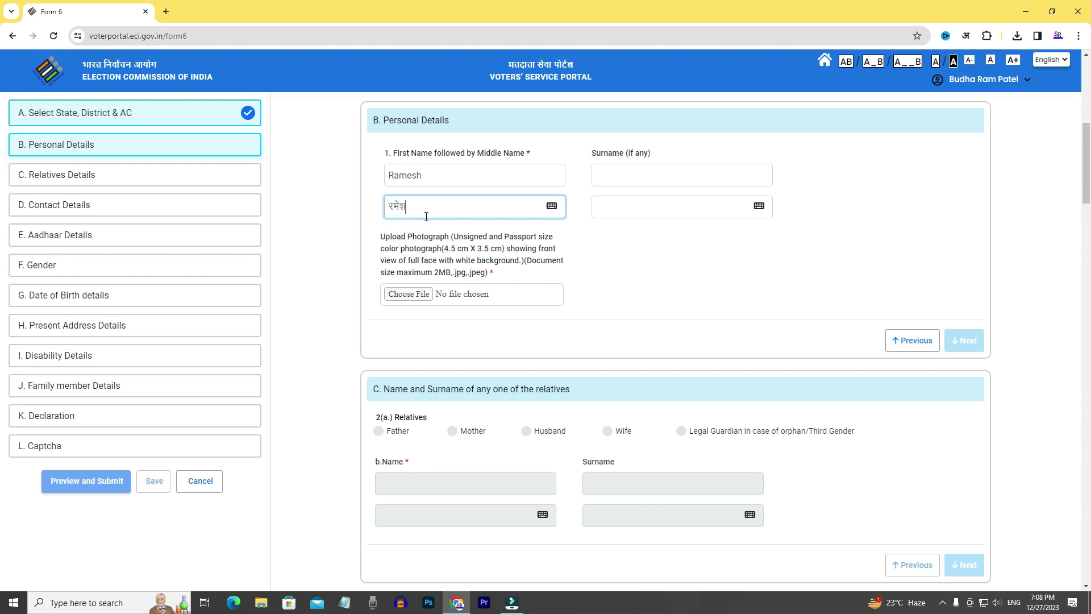
click(613, 176)
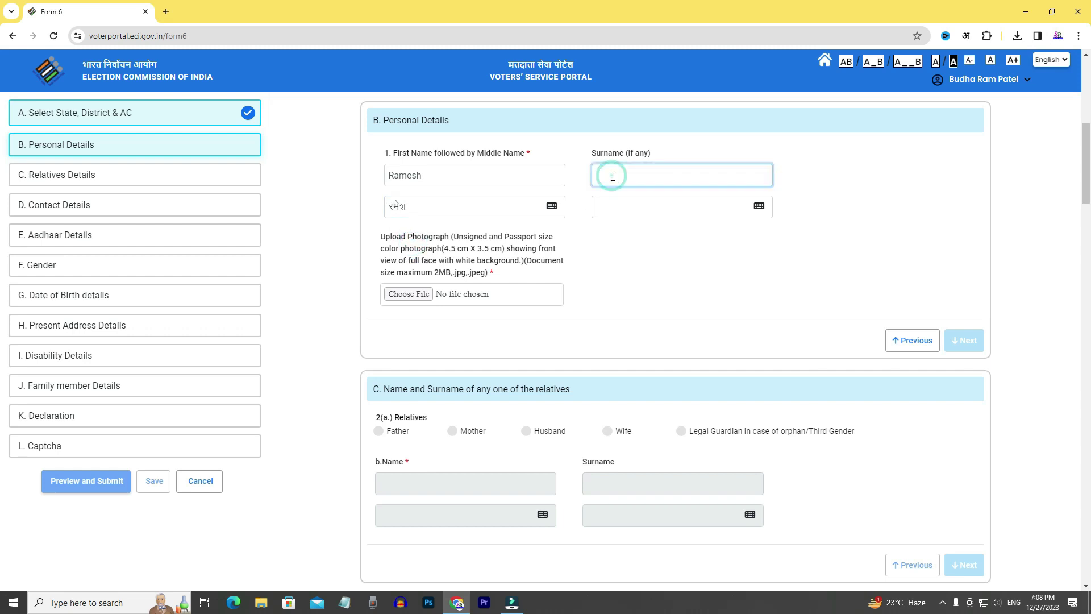
key(Tab)
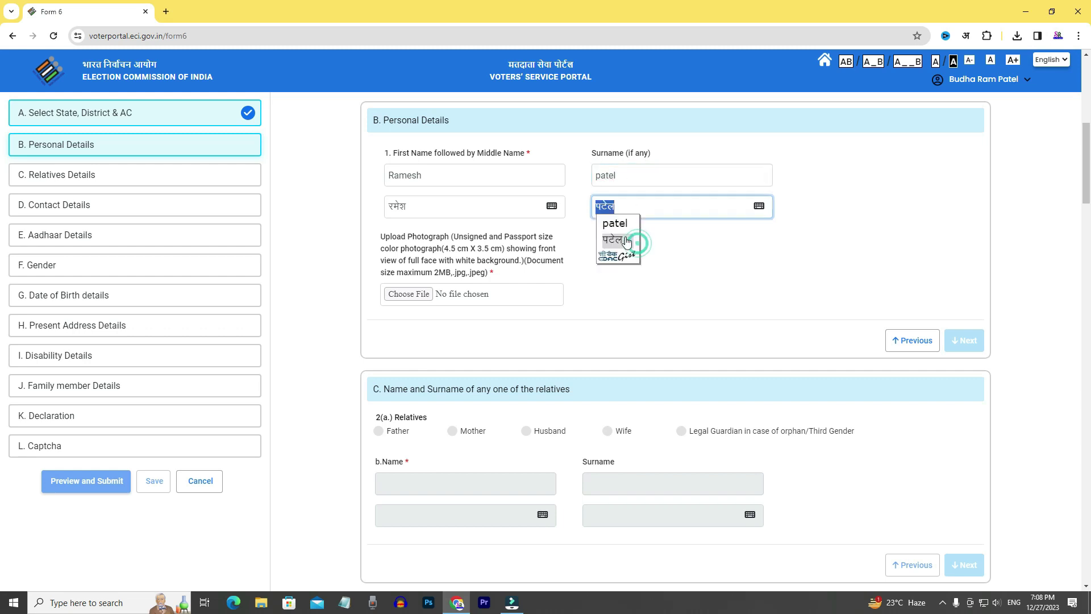
click(615, 243)
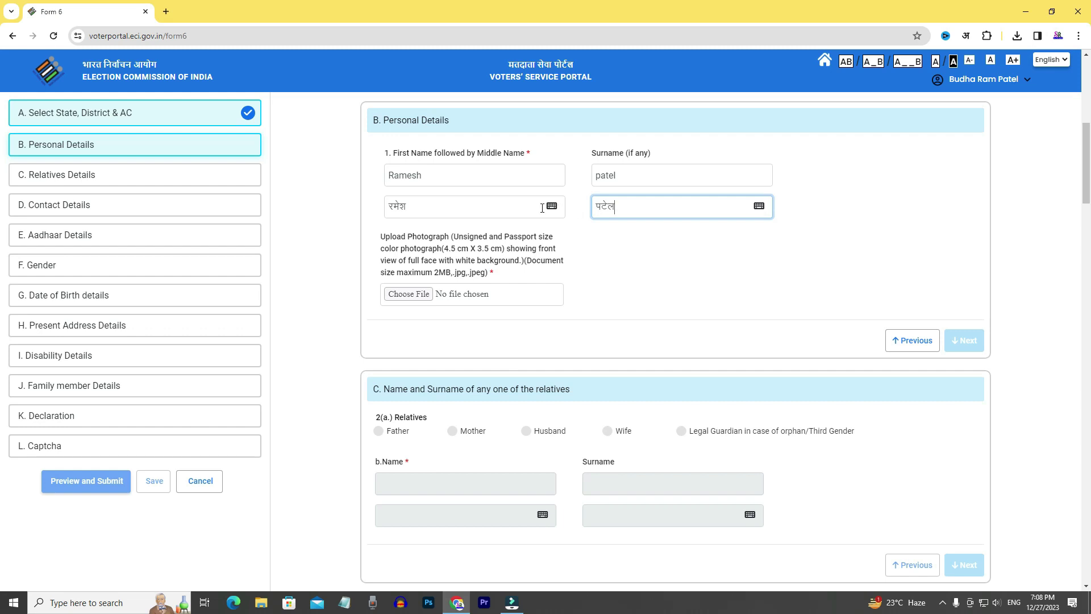
Retype the Hindi surname letter by letter using the on-screen Hindi keyboard.
click(760, 205)
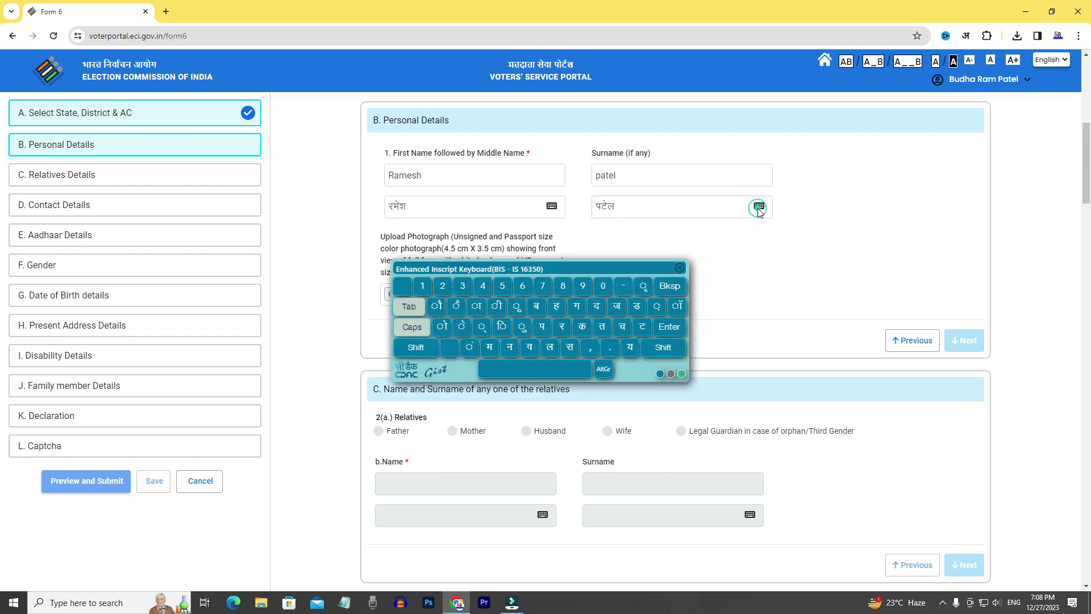
click(624, 210)
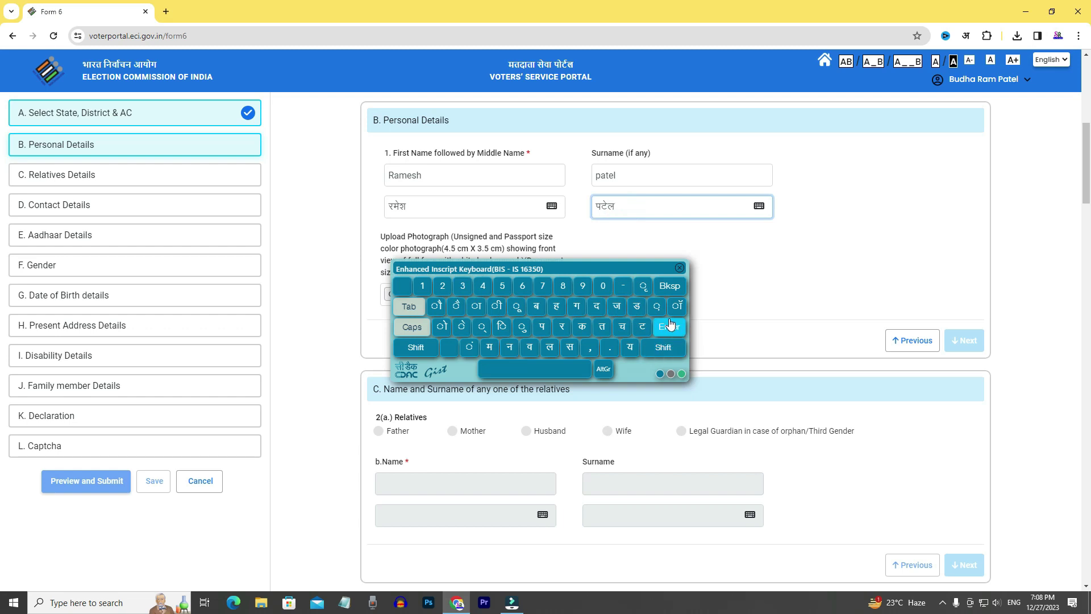
click(669, 288)
click(669, 288)
click(669, 288)
click(669, 288)
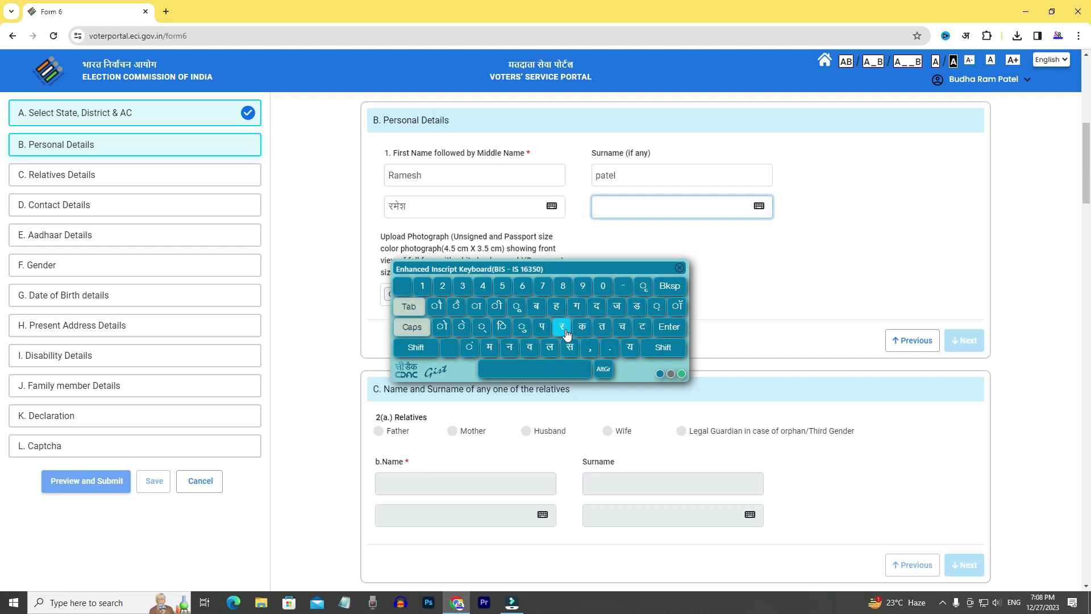
click(542, 329)
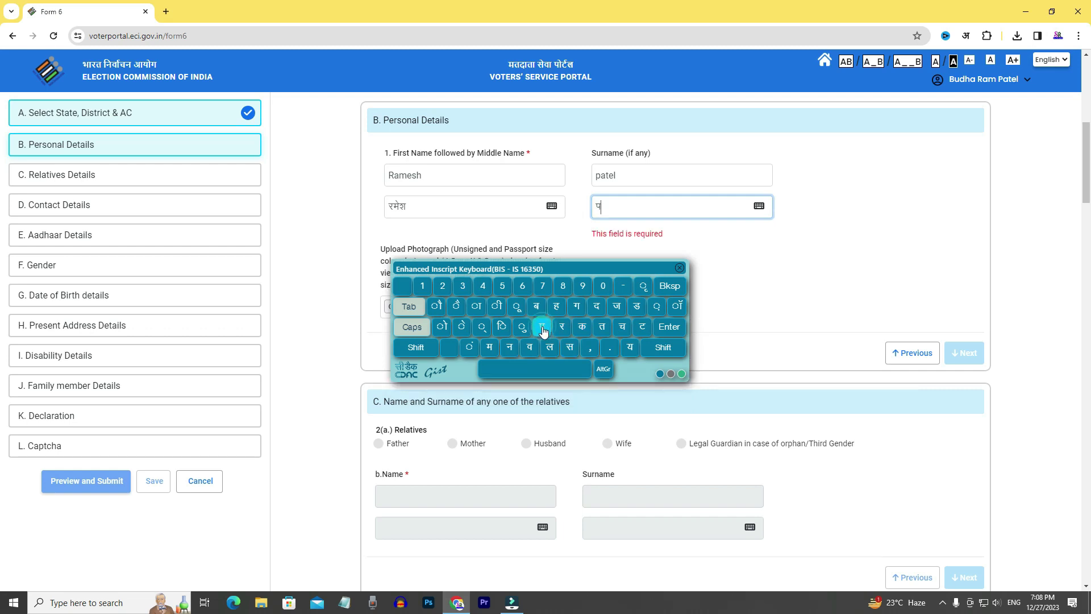
click(642, 327)
click(461, 327)
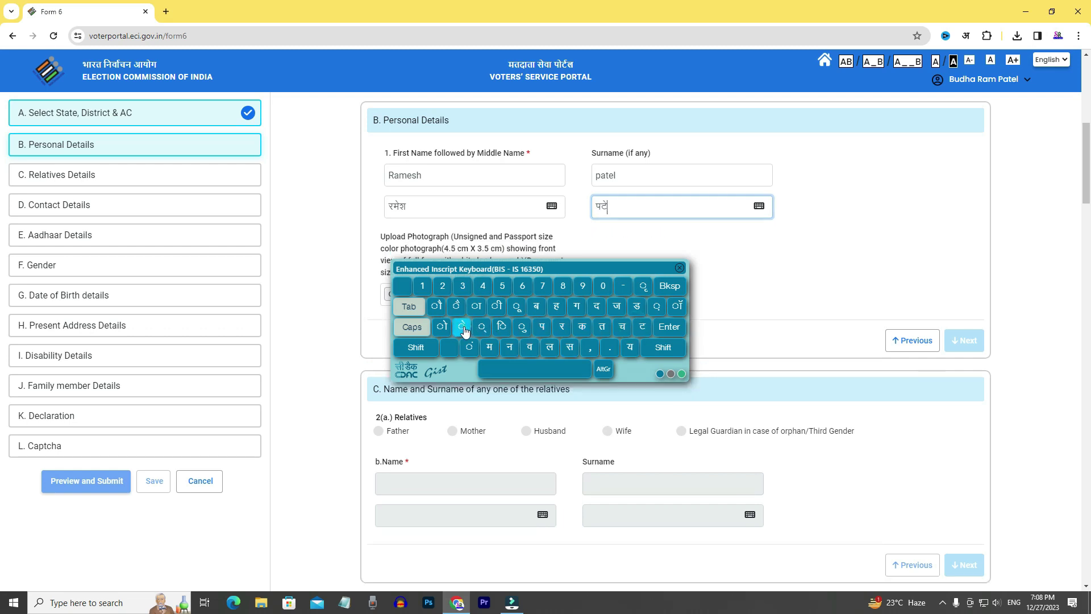
click(550, 347)
click(715, 305)
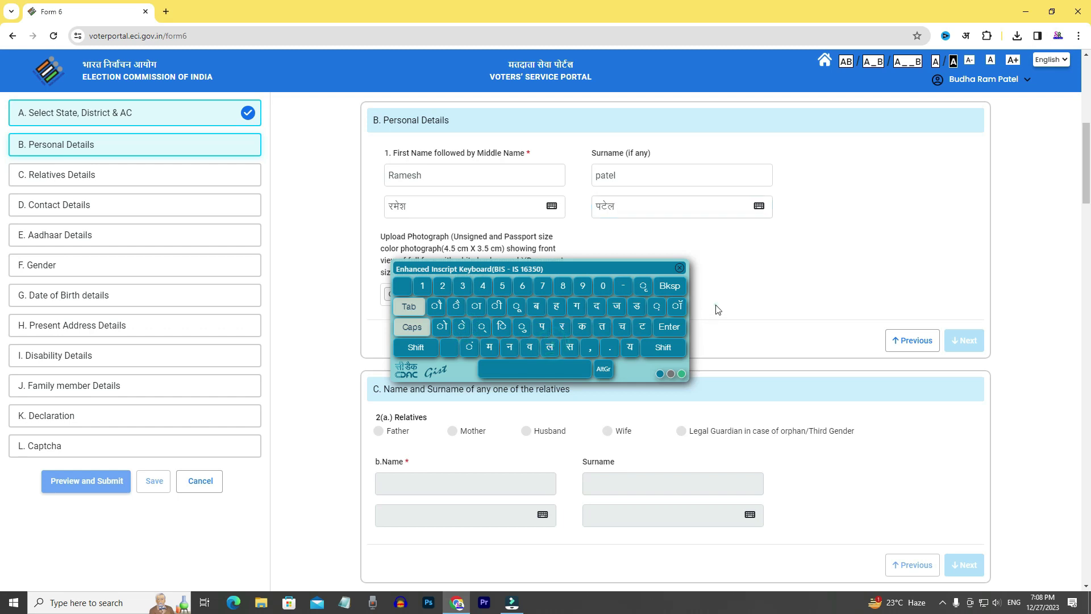
click(680, 268)
click(674, 252)
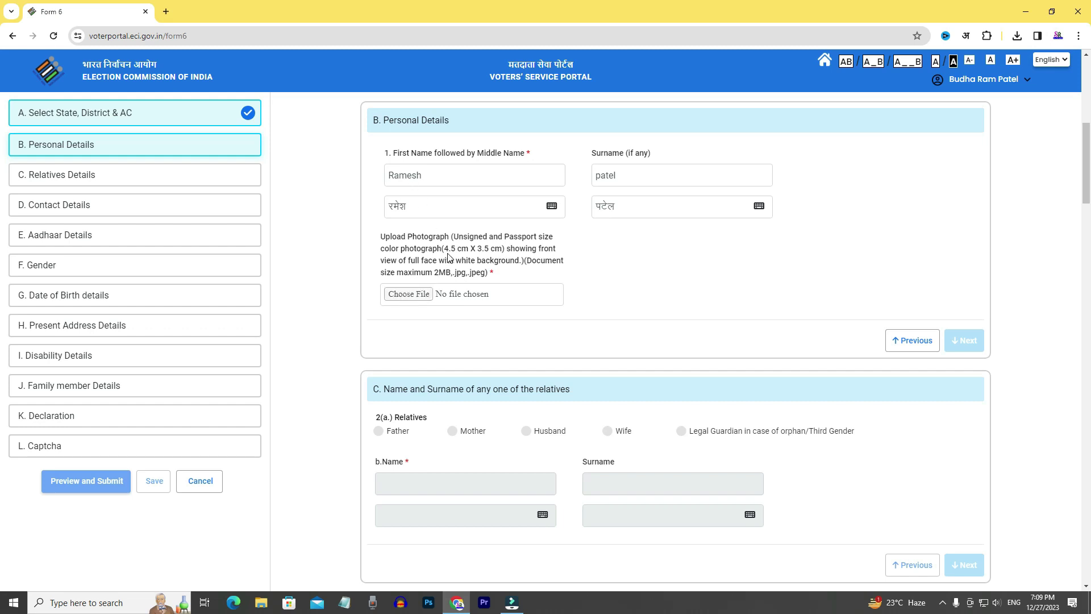
Check the 4.5 cm X 3.5 cm photograph size requirement and move on to Relatives Details.
drag(442, 248, 506, 252)
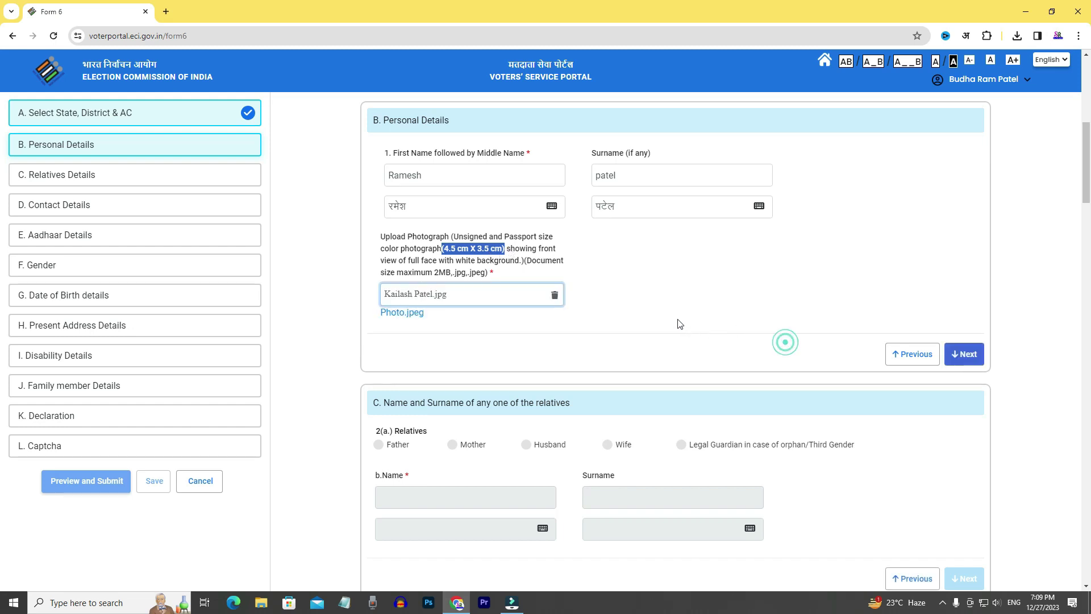
click(519, 256)
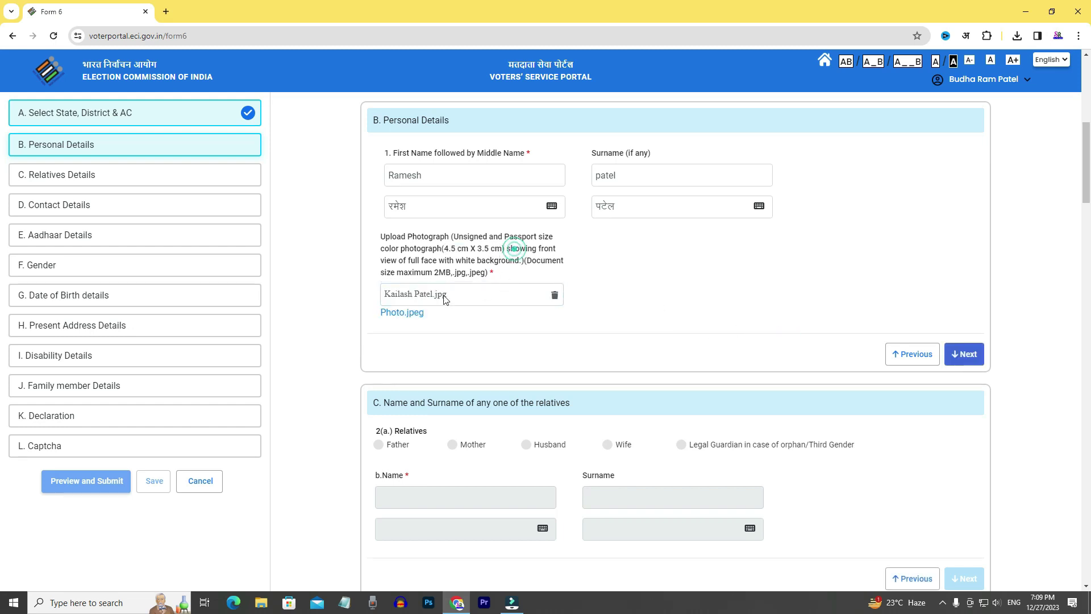
click(968, 354)
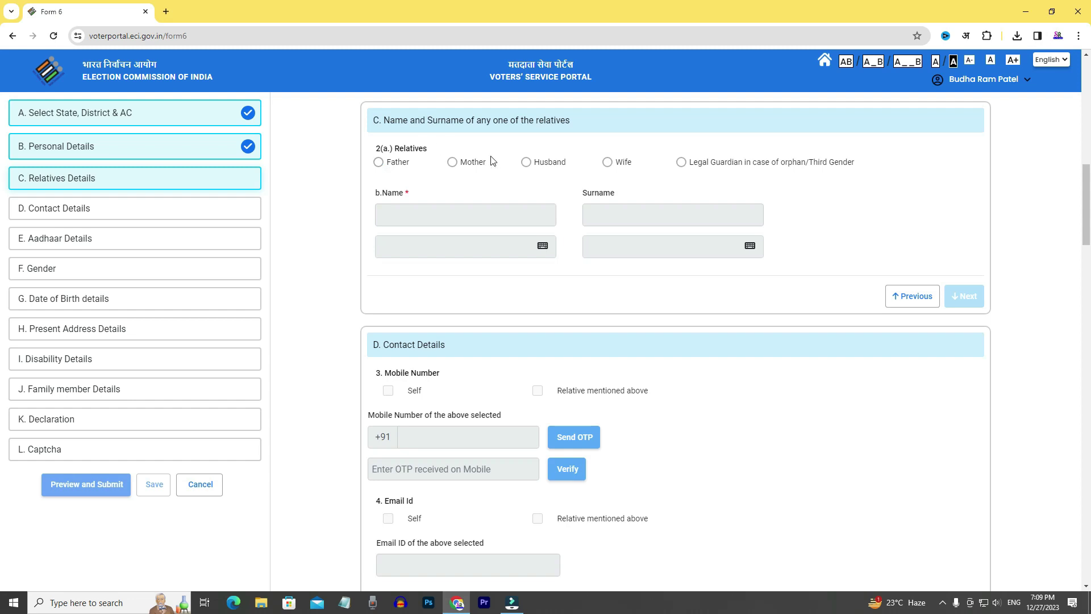
Record the father as the relative with his name and complete Relatives Details.
click(379, 163)
click(406, 212)
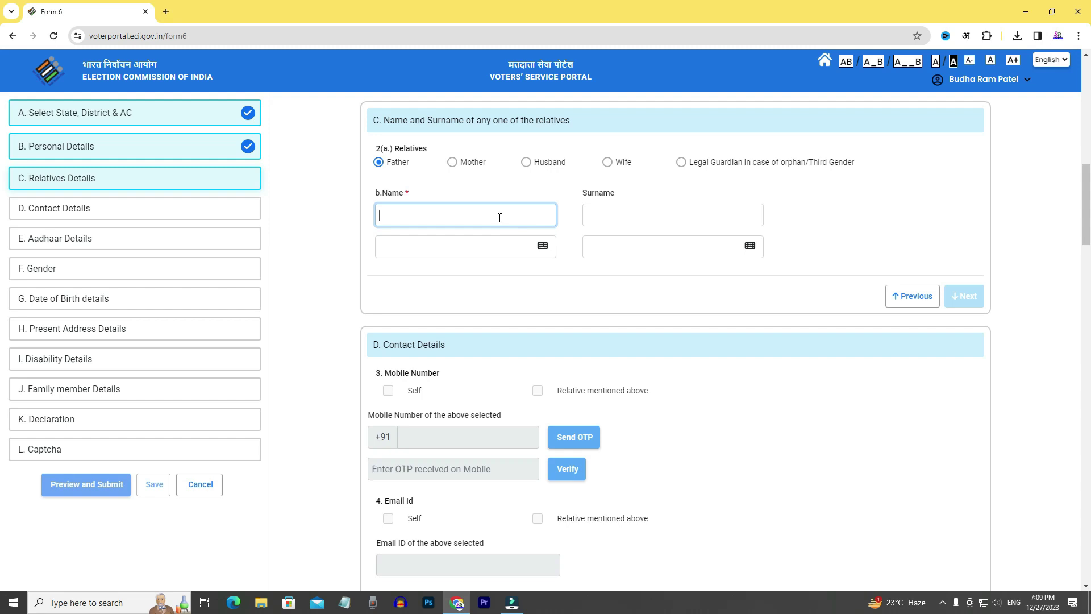
text(RanaRam)
click(565, 261)
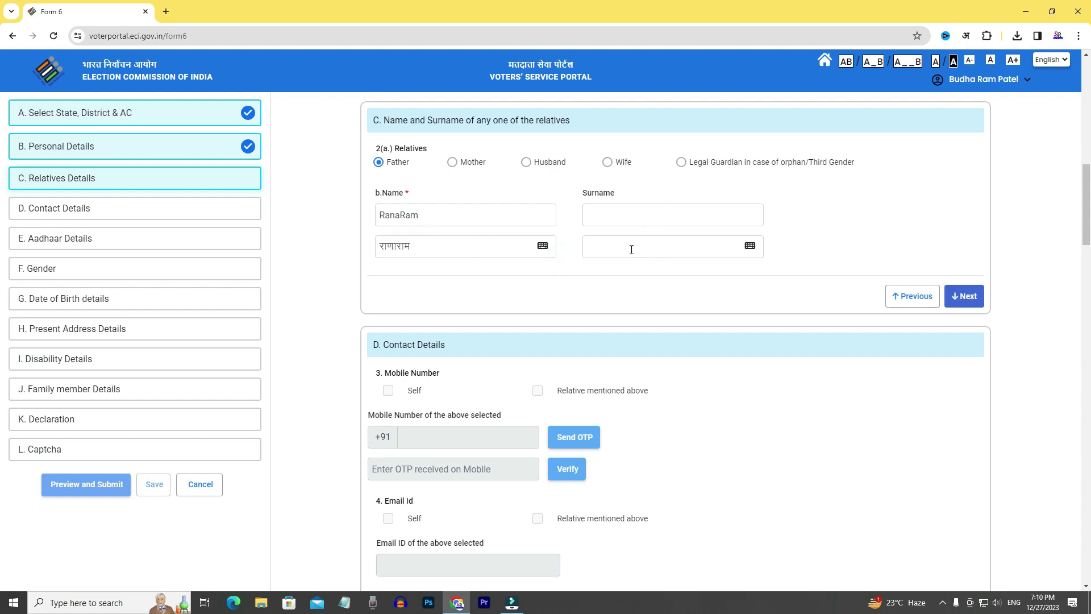
click(973, 297)
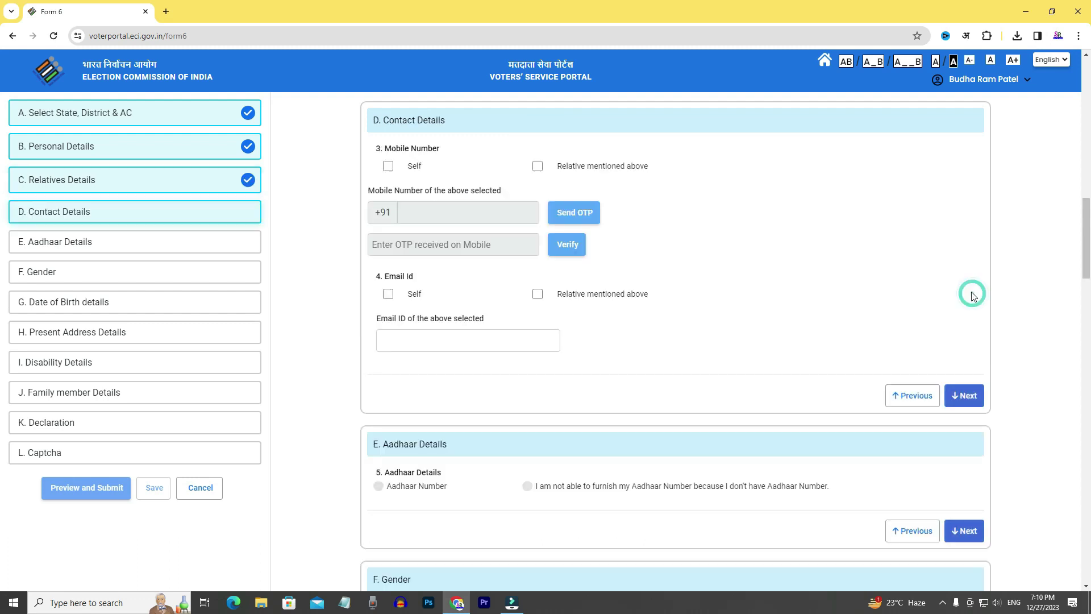
Mark the mobile number as Self and complete Contact Details.
click(389, 167)
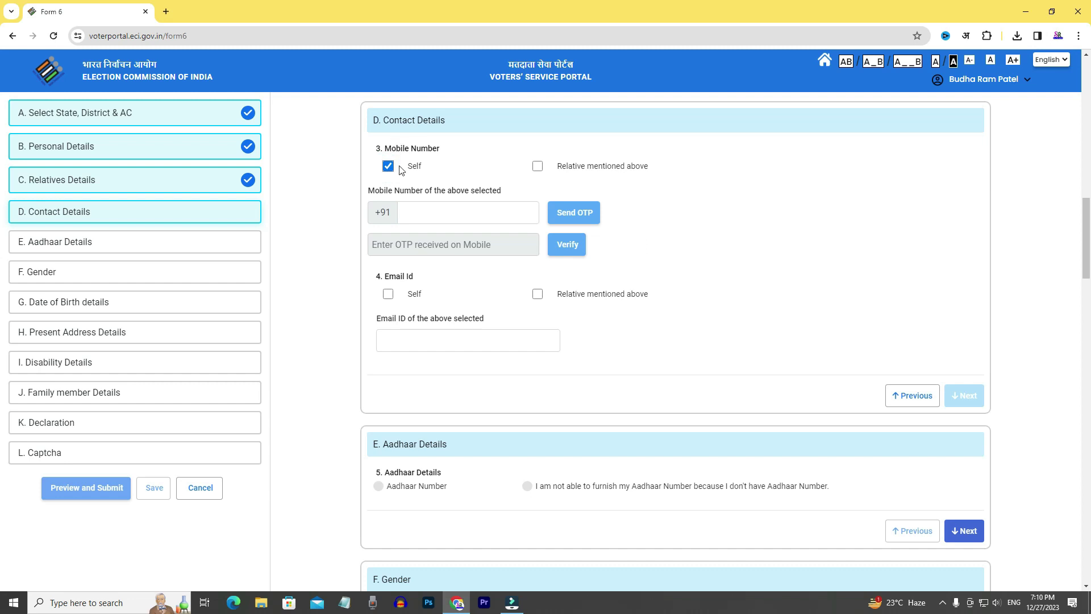
click(415, 211)
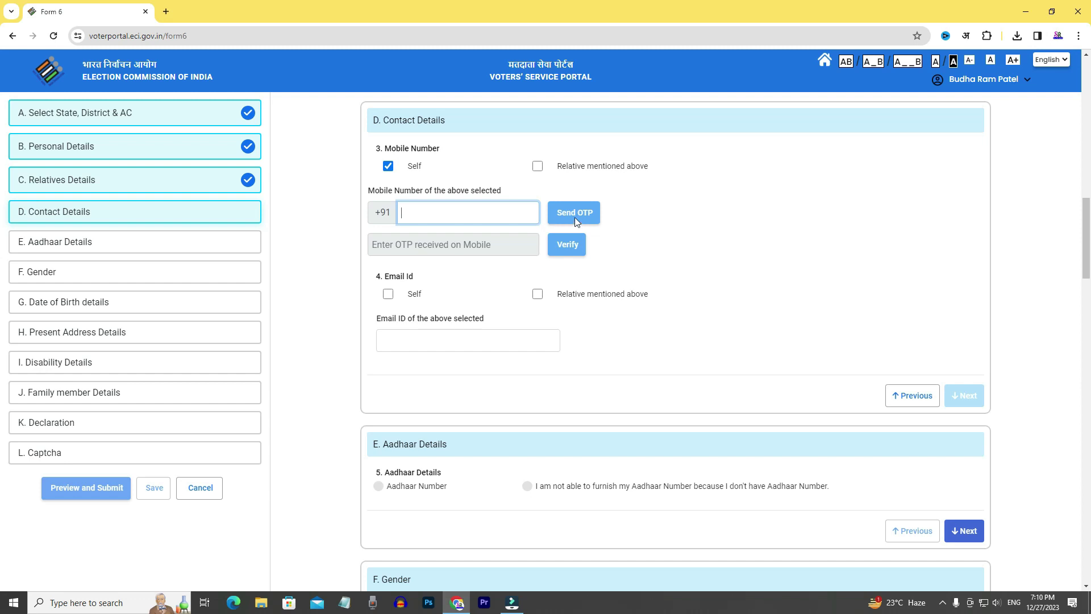
click(427, 246)
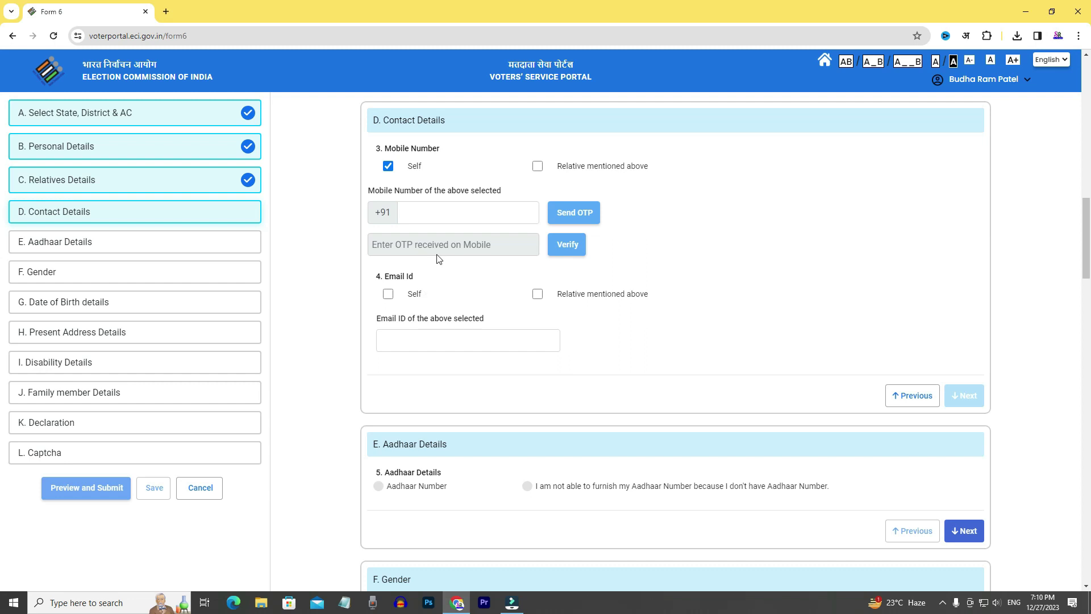
click(959, 395)
Paste the applicant's Aadhaar number and set gender to Male, completing both sections.
click(379, 163)
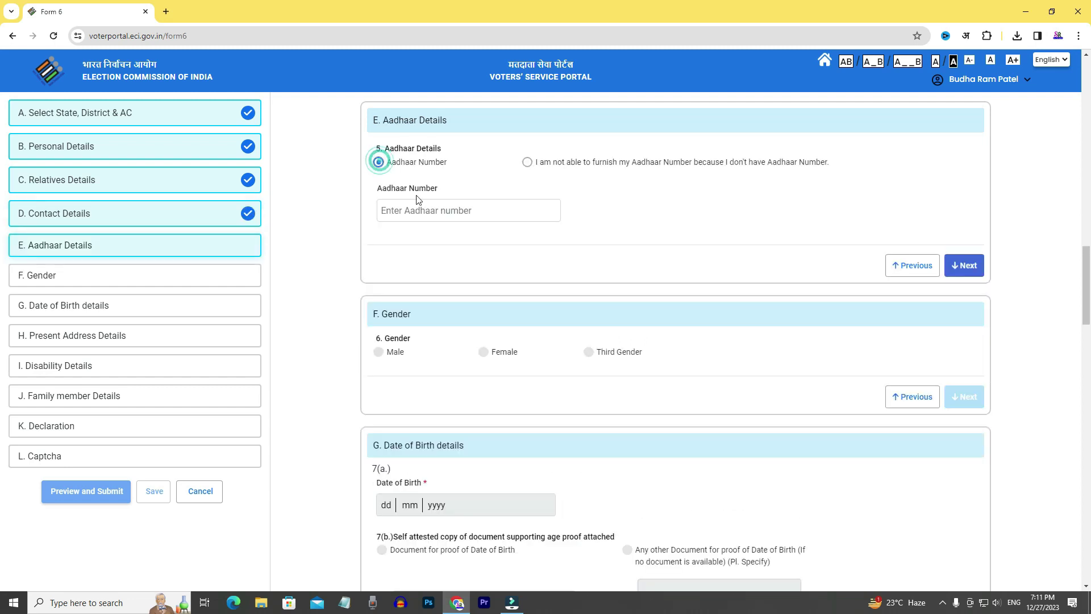
click(417, 212)
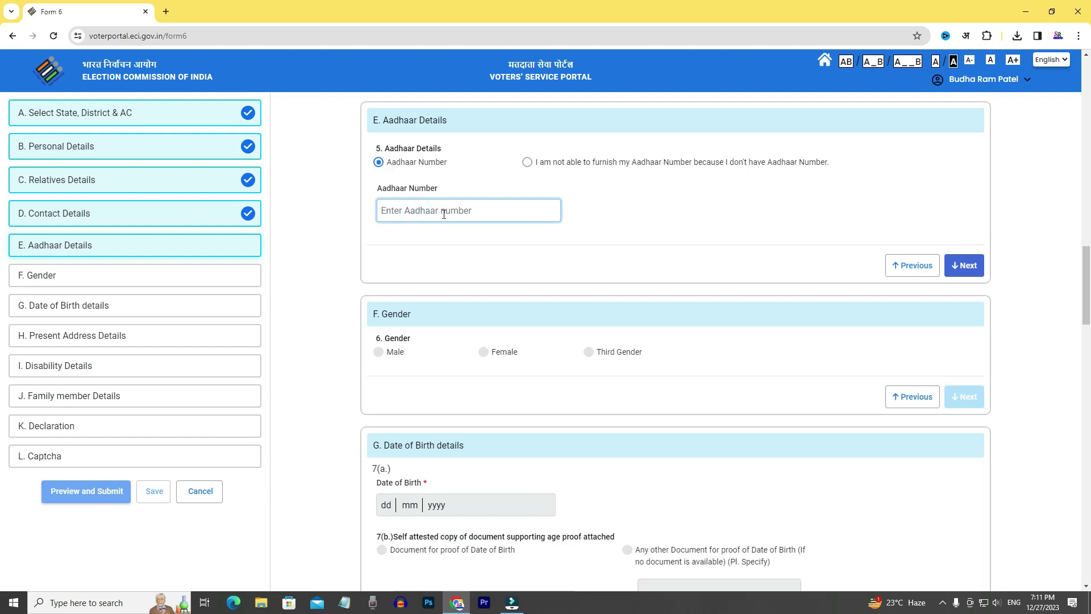
key(ctrl+v)
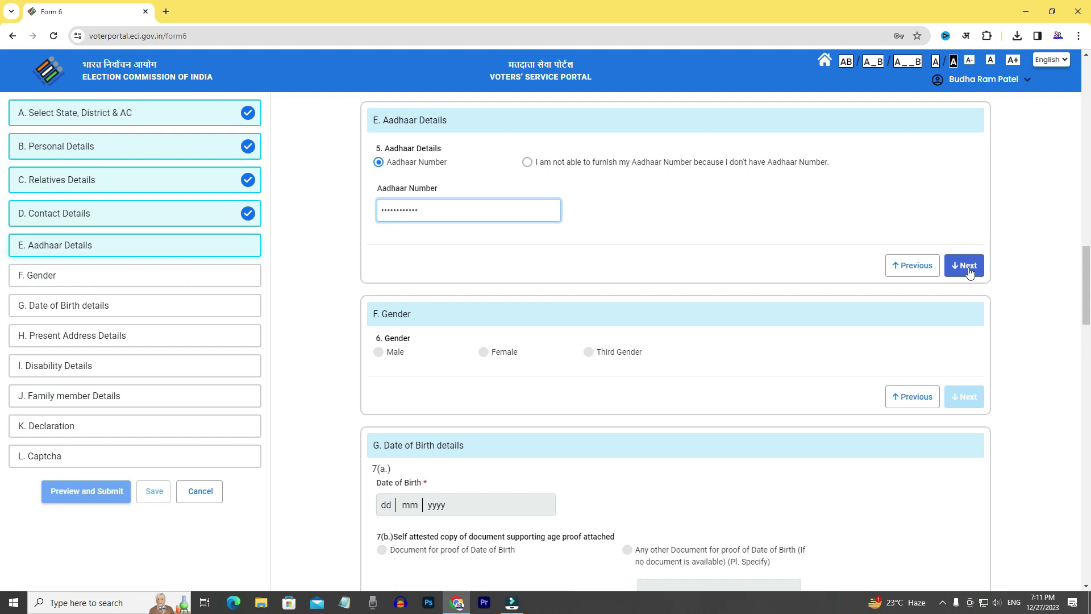
click(965, 265)
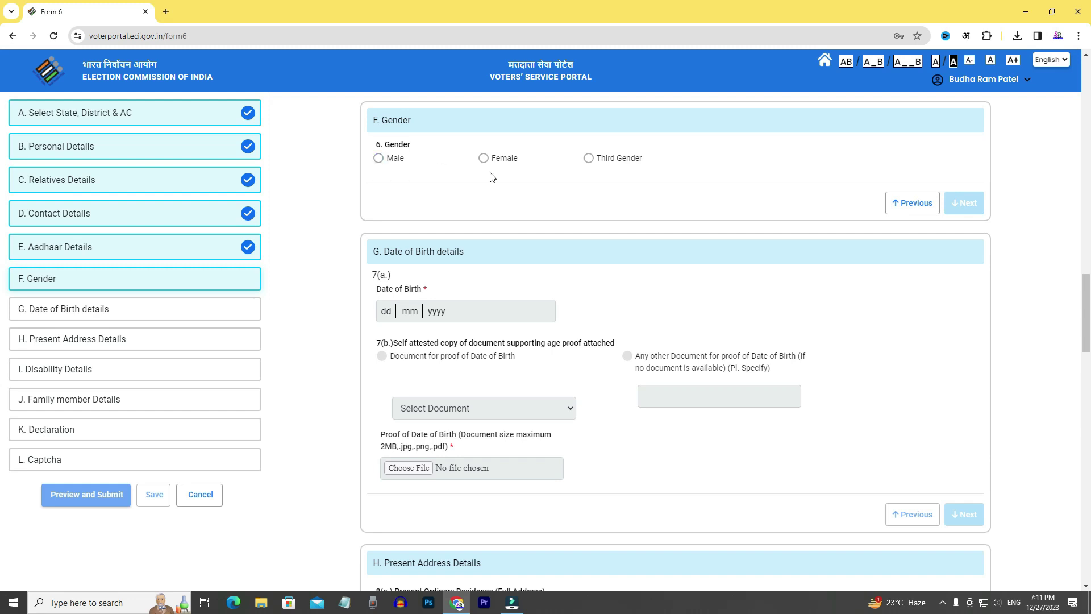
click(379, 159)
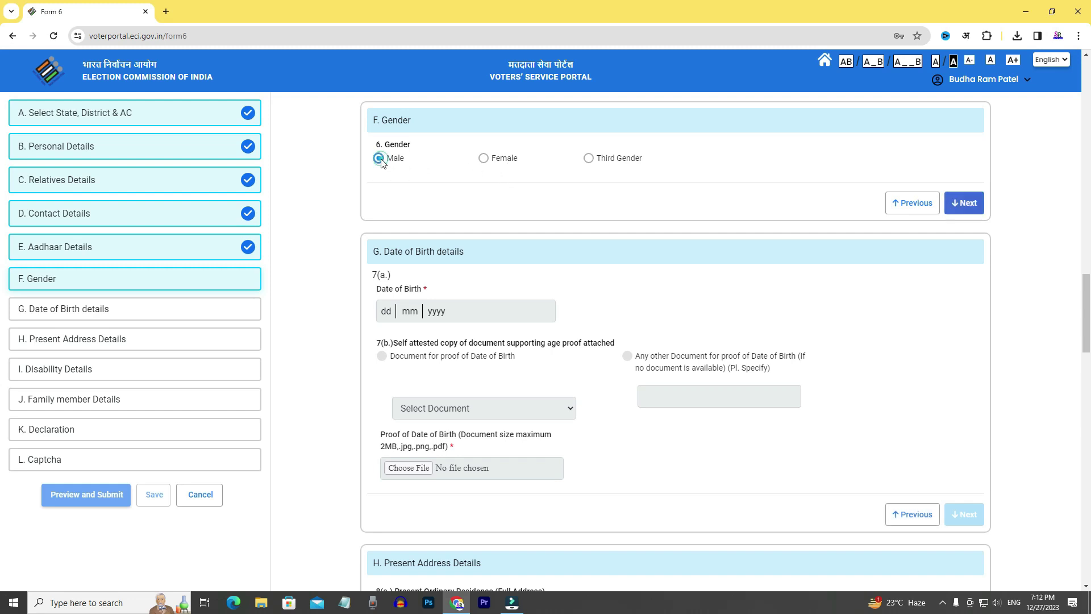
click(968, 205)
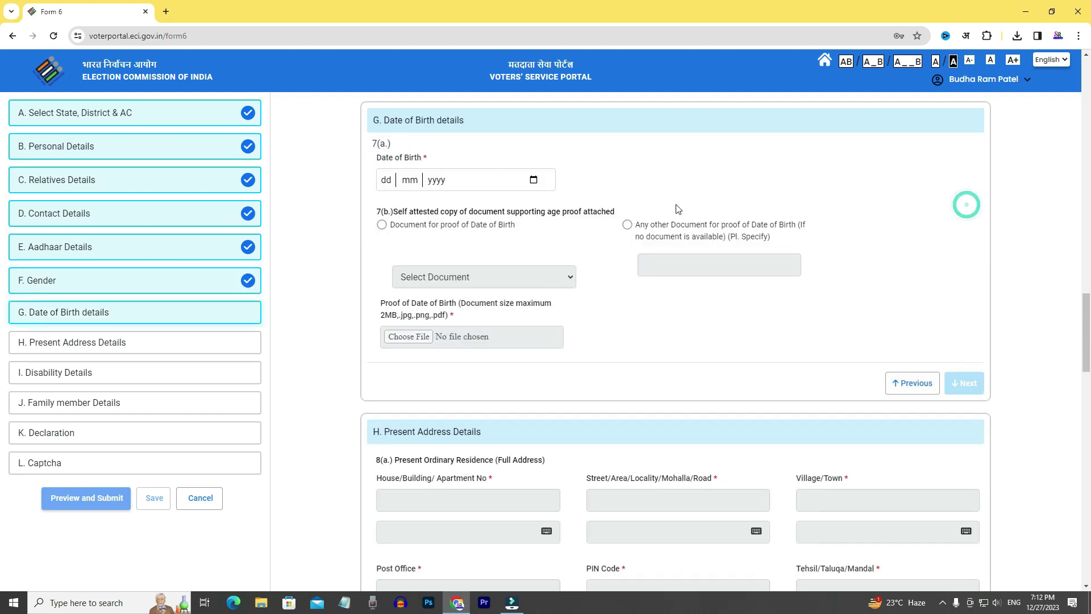
Set the date of birth to 1 January 2004 using the calendar.
click(389, 181)
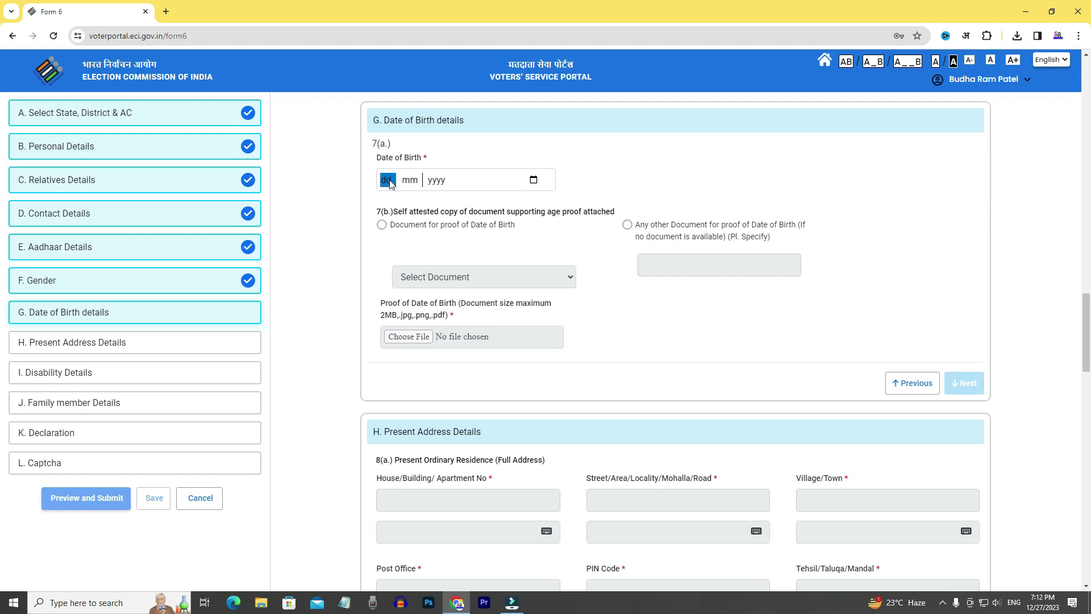
click(532, 179)
click(420, 204)
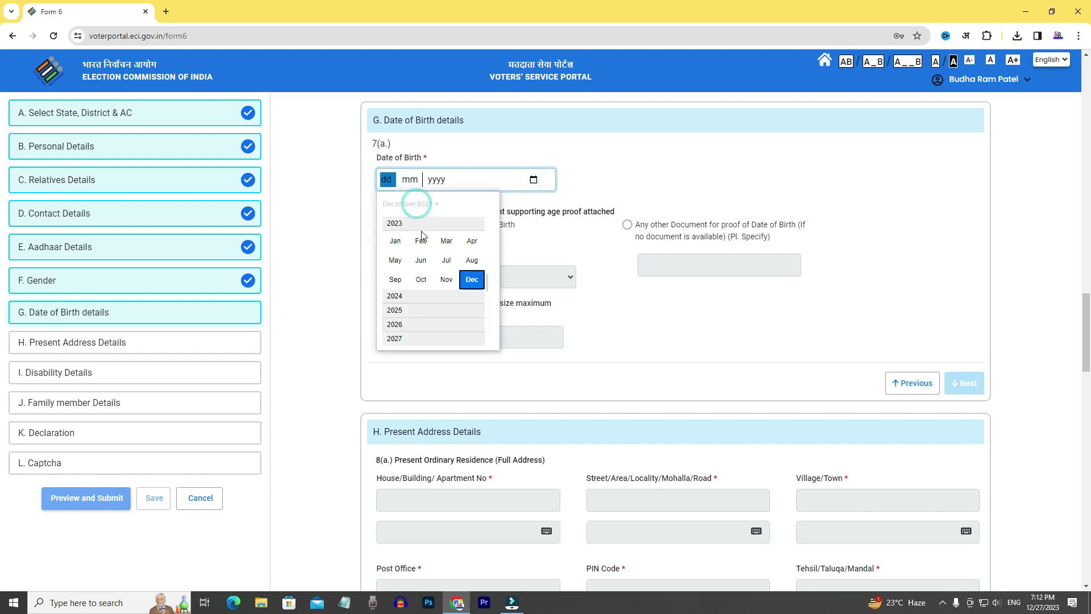
scroll(407, 244, up, 5)
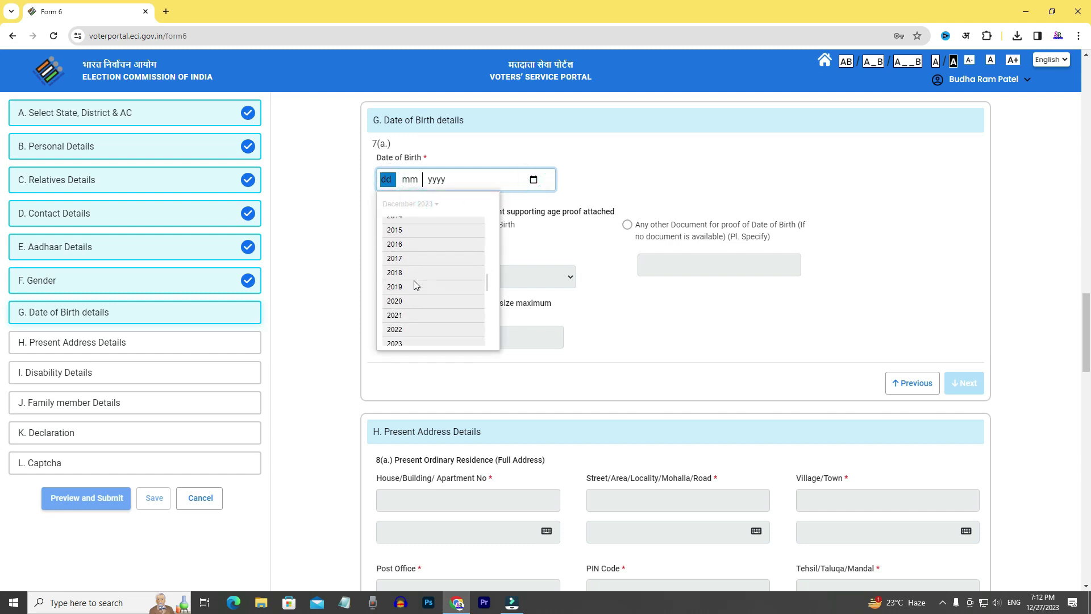
scroll(415, 284, up, 3)
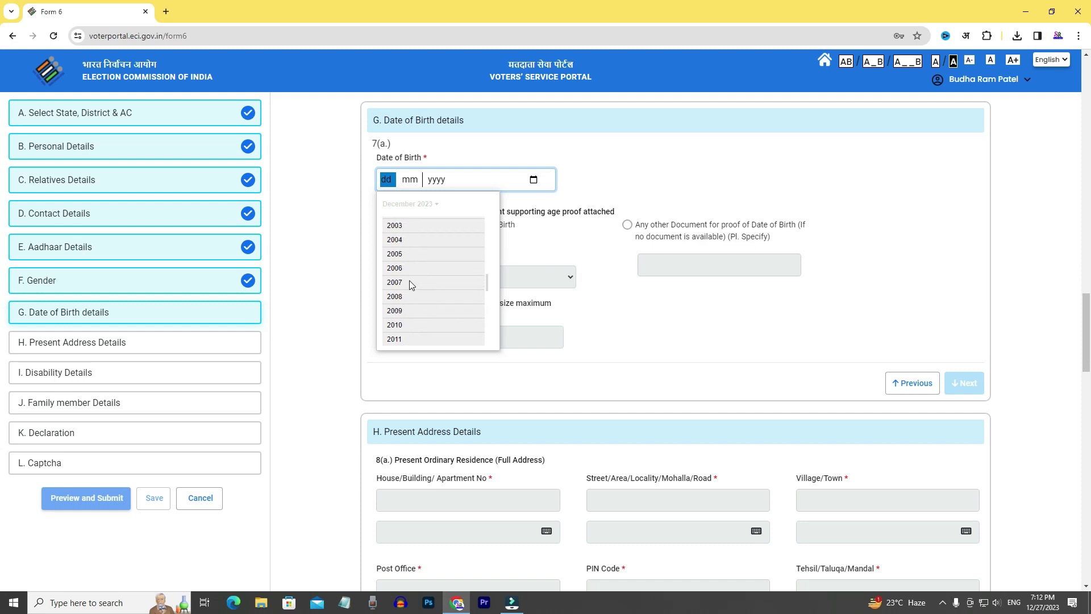
click(407, 237)
click(409, 238)
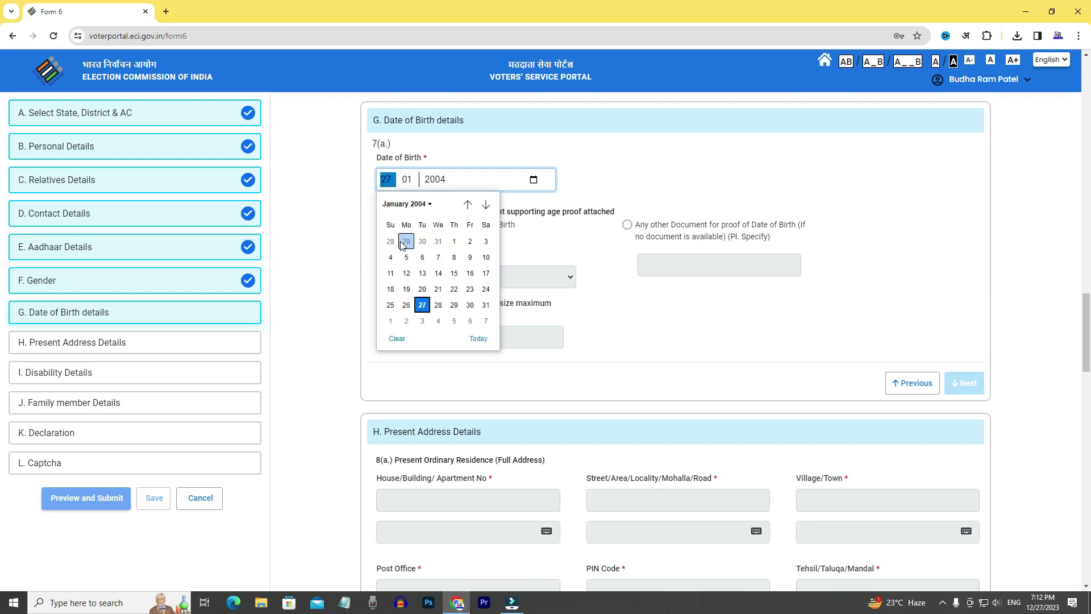
click(454, 241)
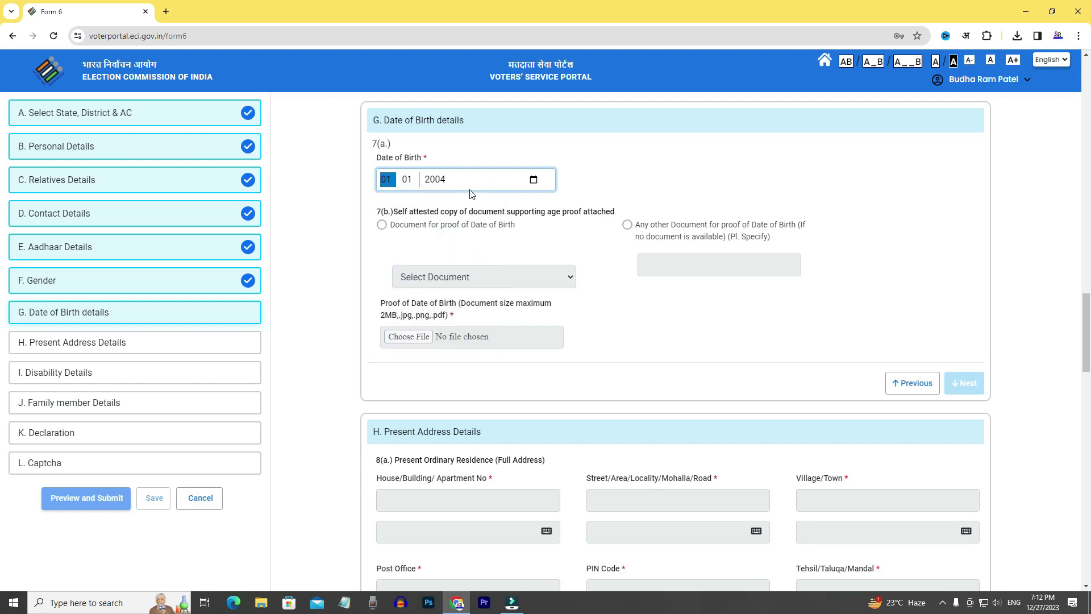
Choose Aadhaar Card as the date-of-birth proof document and complete the section.
click(382, 225)
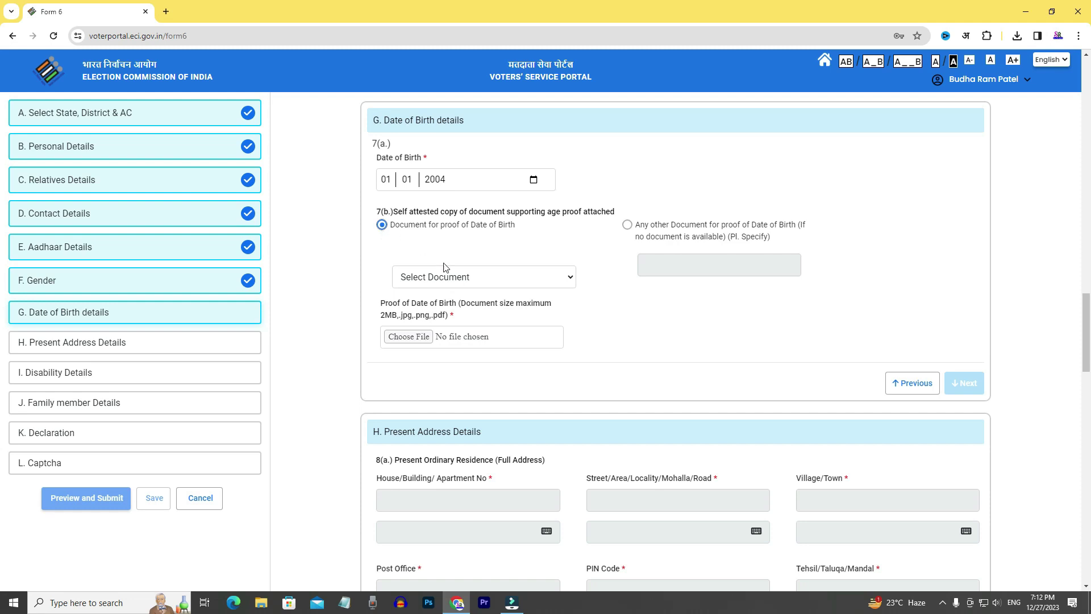
click(458, 280)
click(432, 317)
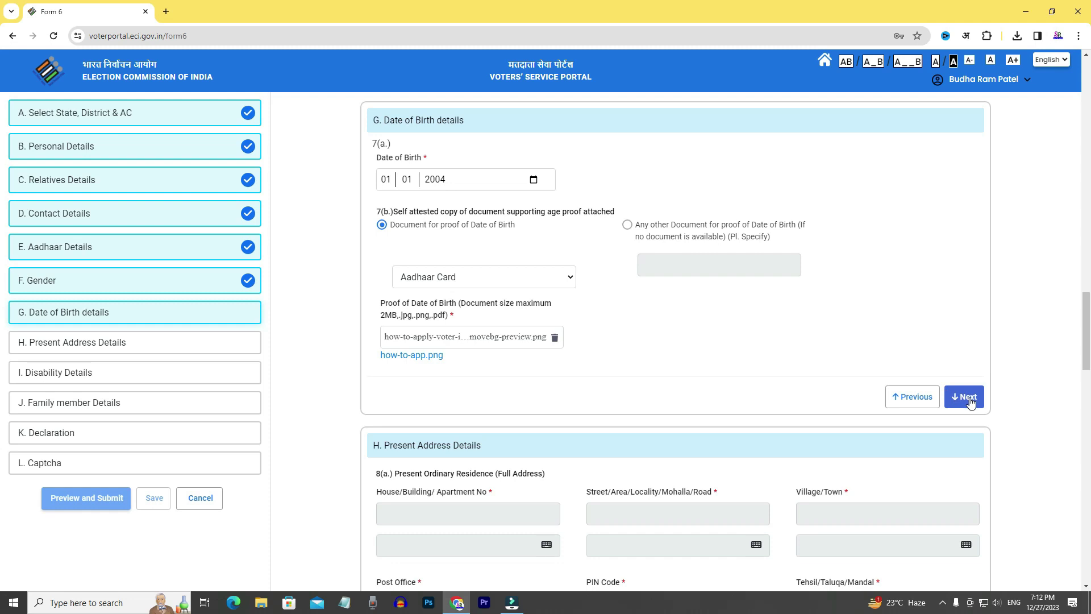
click(971, 400)
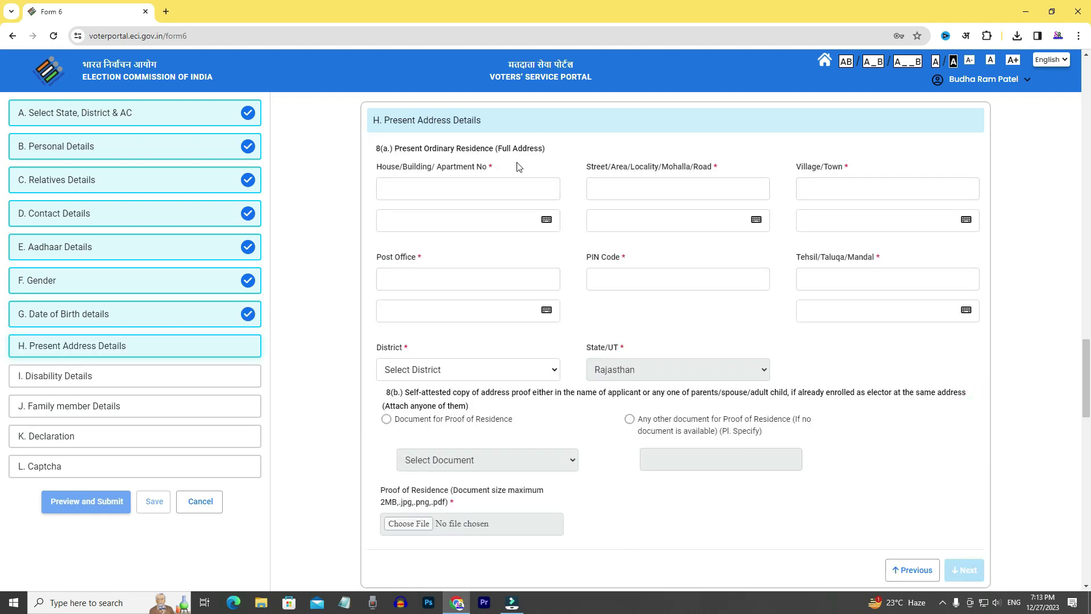
Enter the house number in Present Address, then move on to the street field.
click(471, 189)
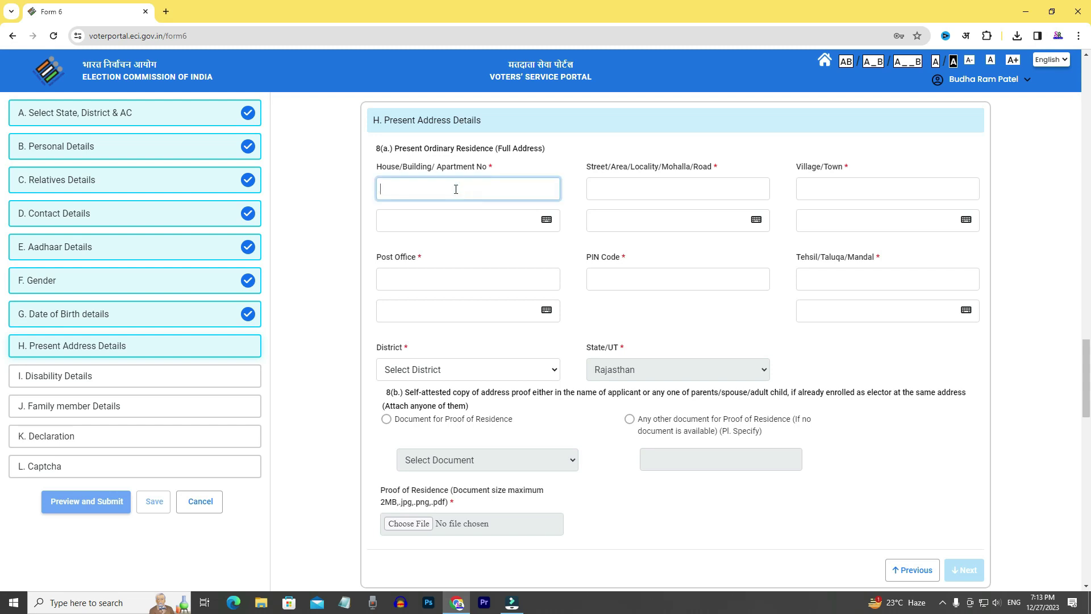
click(629, 187)
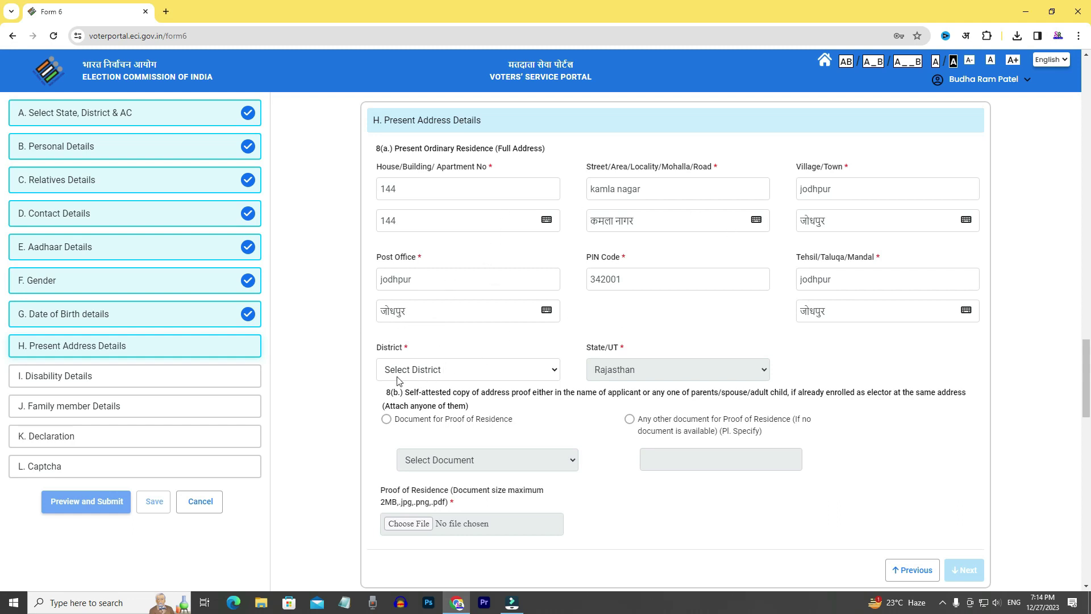
Set district Barmer, attach an Aadhaar Card as residence proof, and skip Disability Details.
click(433, 375)
click(407, 398)
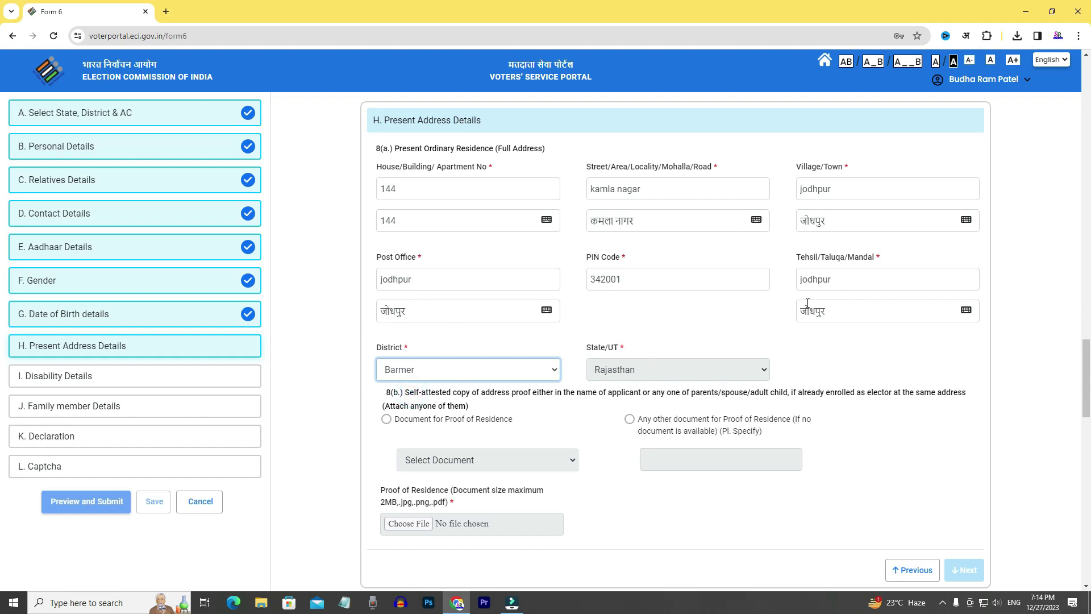
click(386, 421)
click(436, 465)
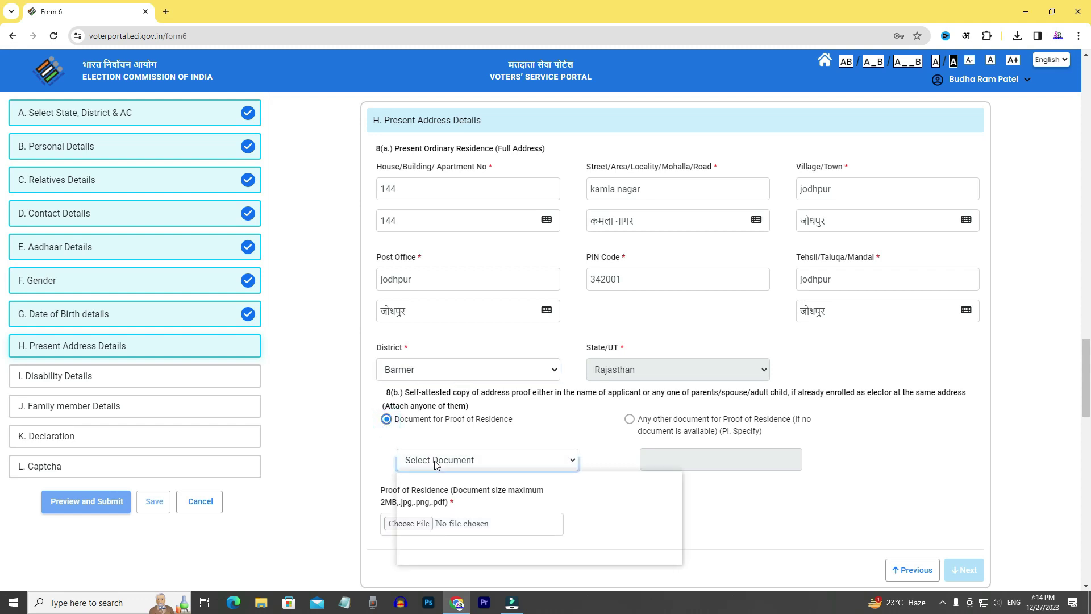
click(438, 502)
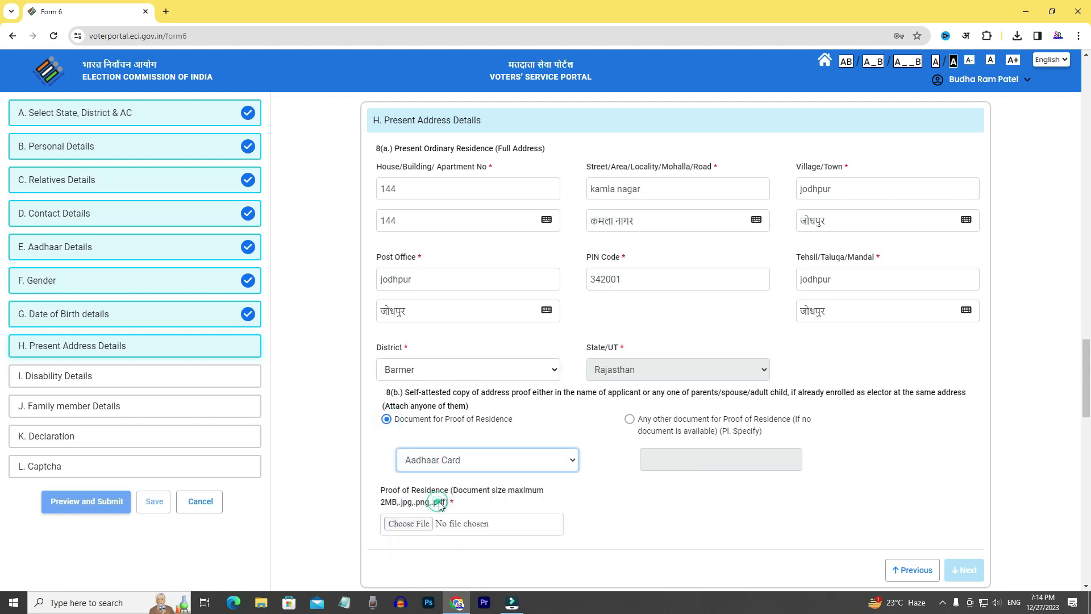
click(414, 524)
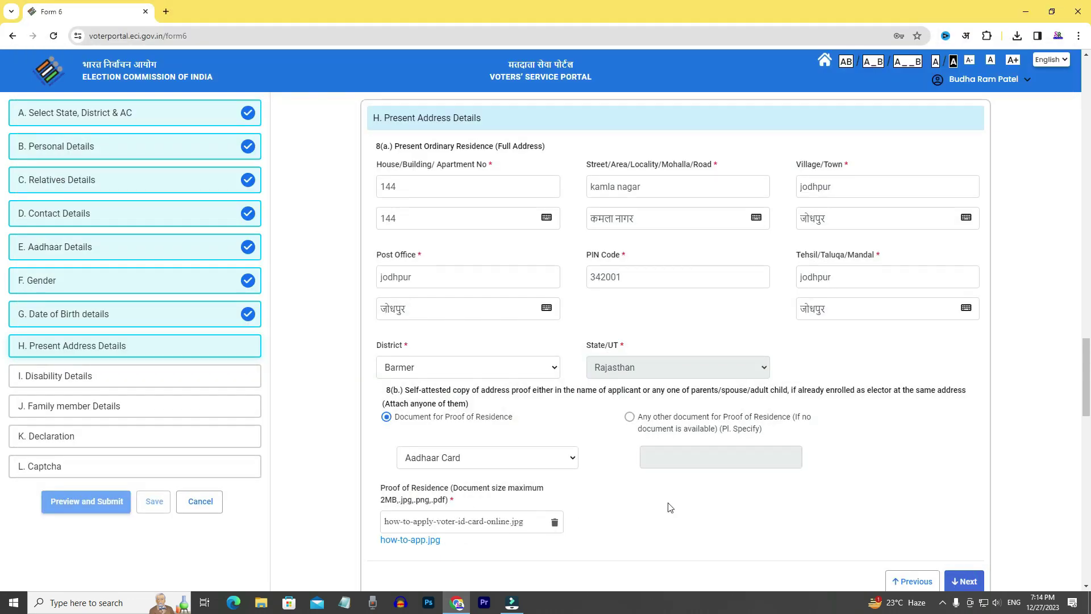
scroll(671, 508, down, 1)
click(963, 527)
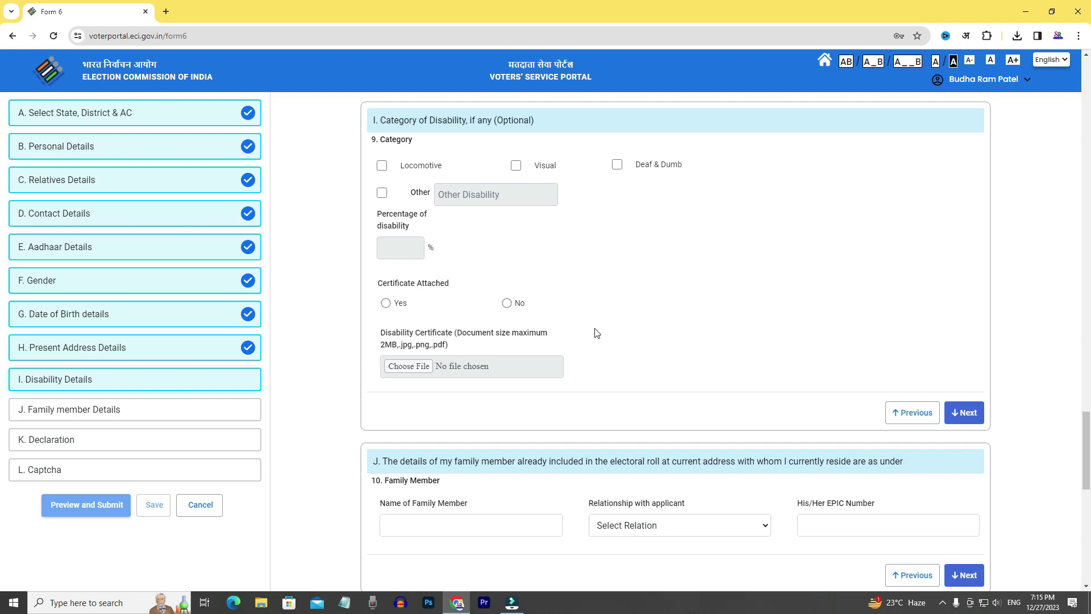
click(977, 419)
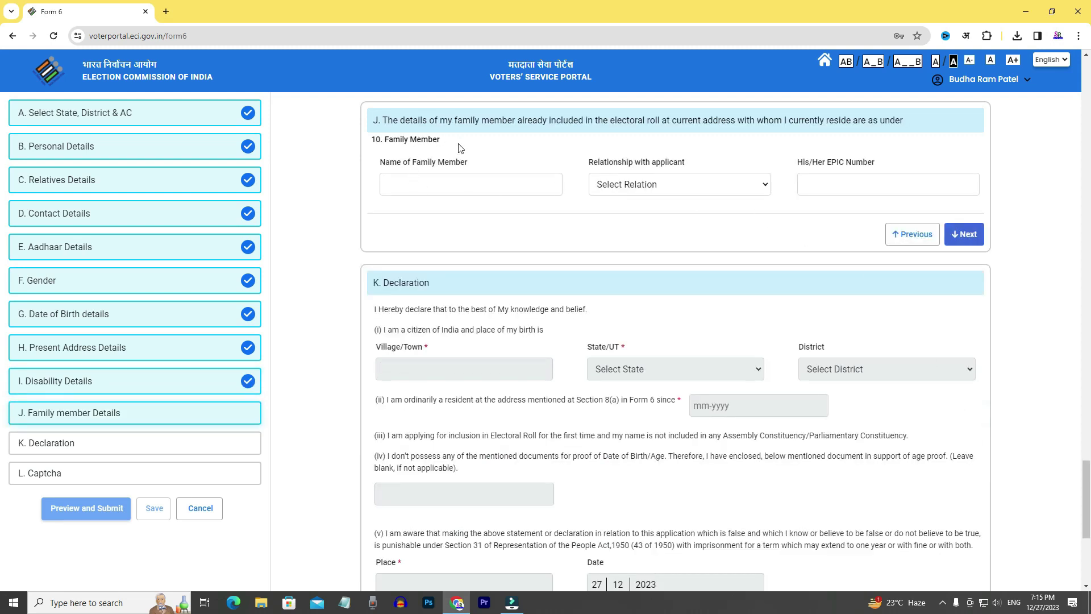
Enter the father's name as family member with relationship Father, leaving the EPIC number blank.
click(459, 183)
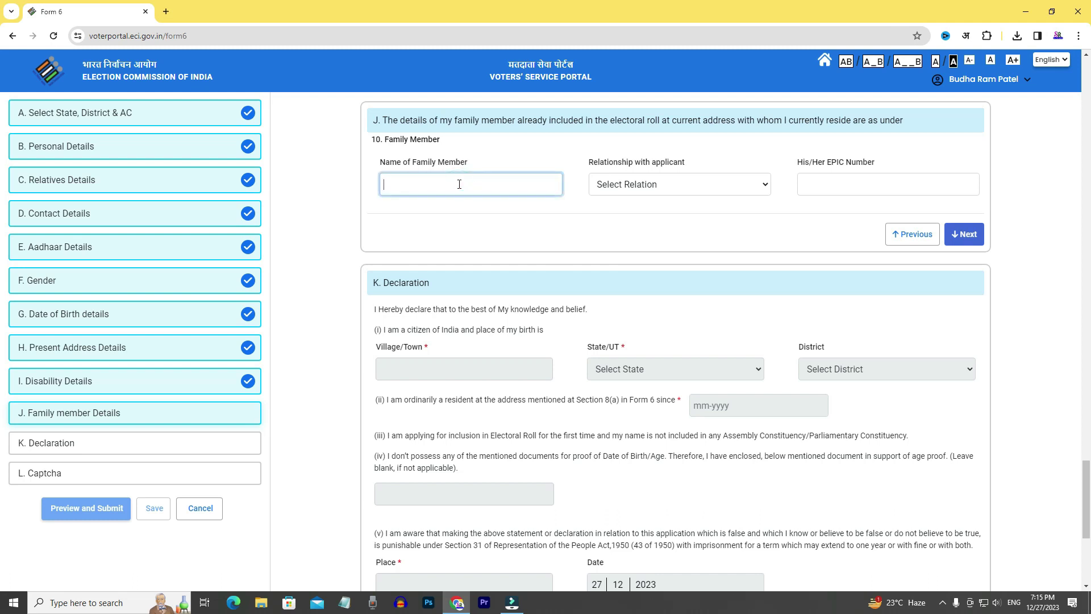
click(653, 183)
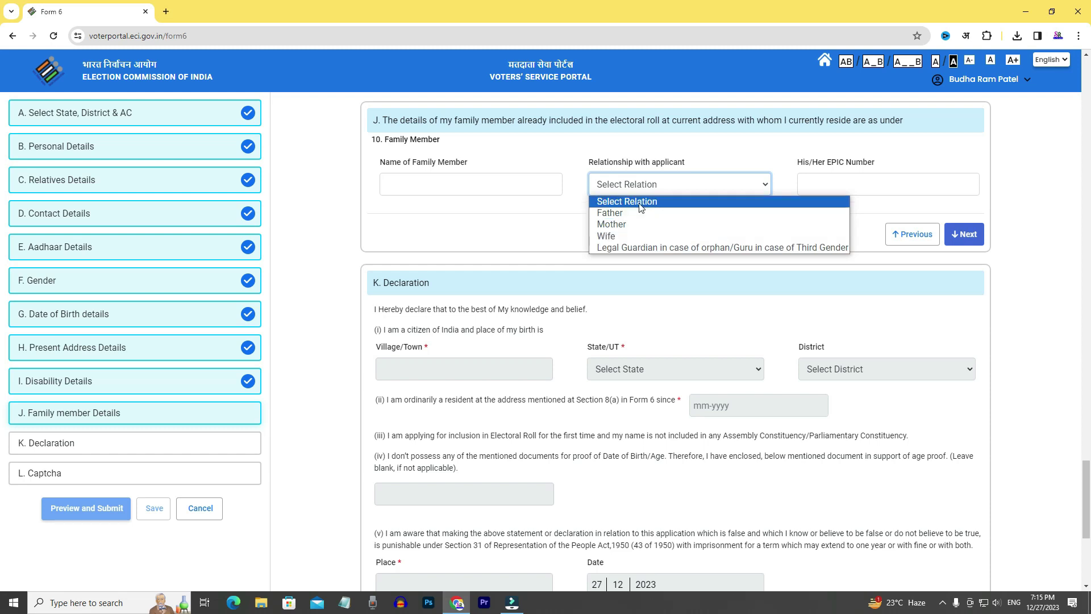
click(610, 212)
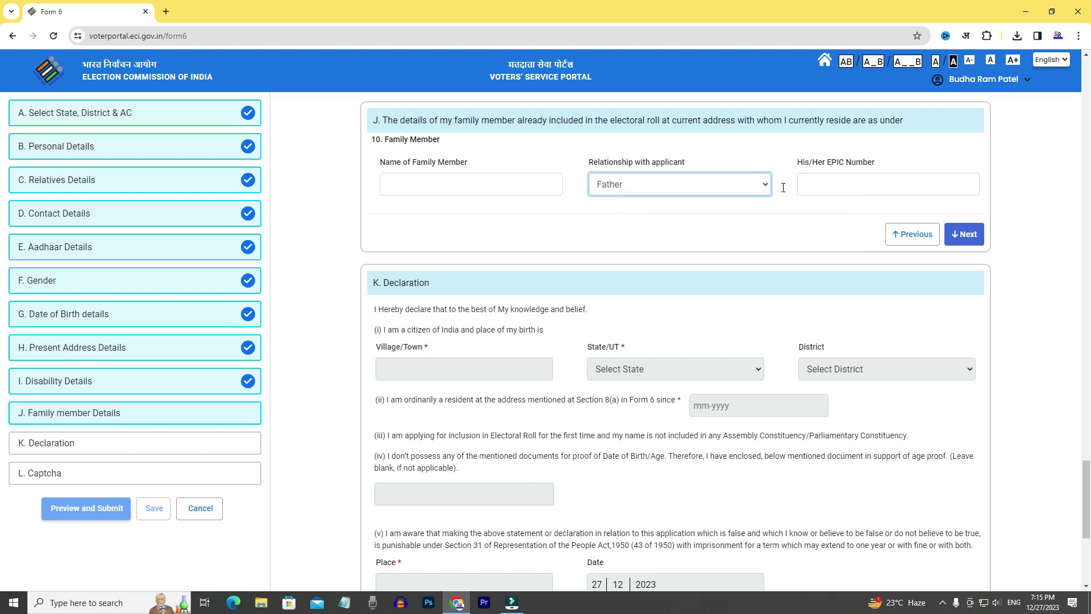
click(489, 180)
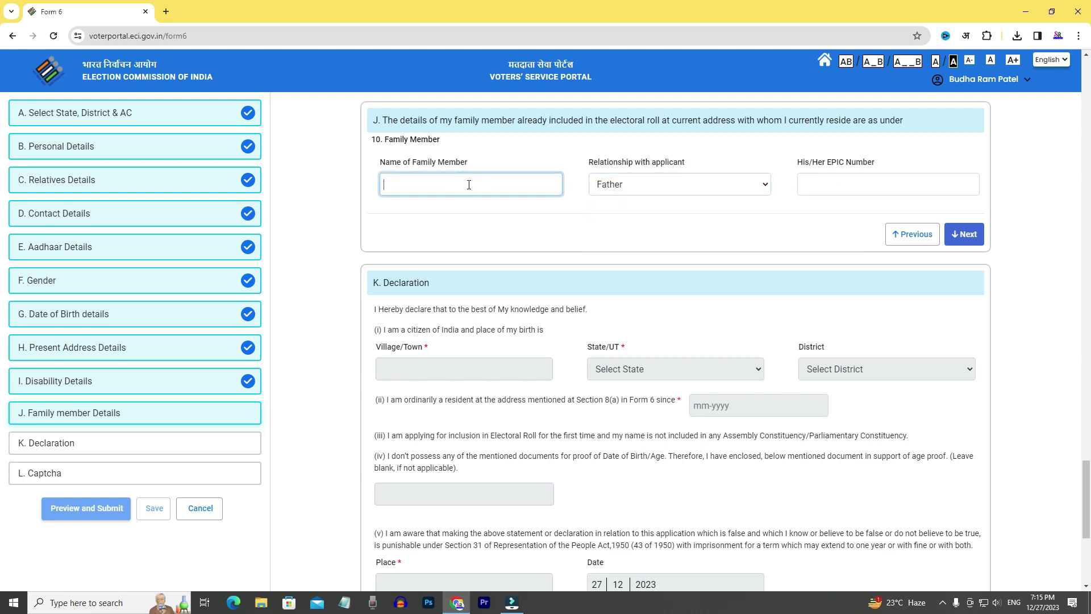
text(ranaram)
click(848, 191)
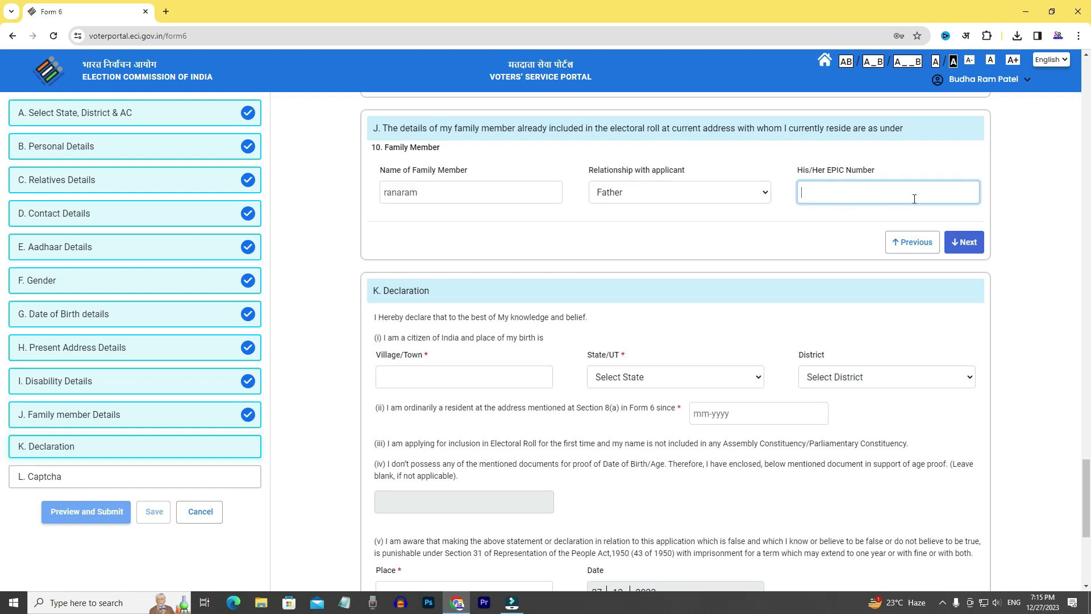
click(966, 243)
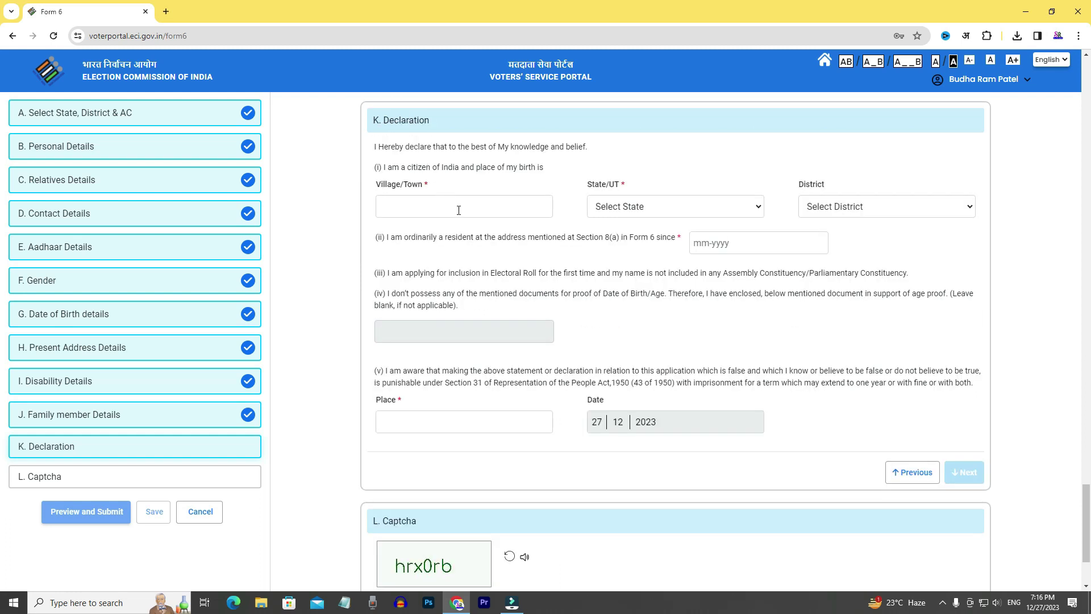
Set the birthplace to village kalyanpur, state Rajasthan, district Barmer.
click(459, 210)
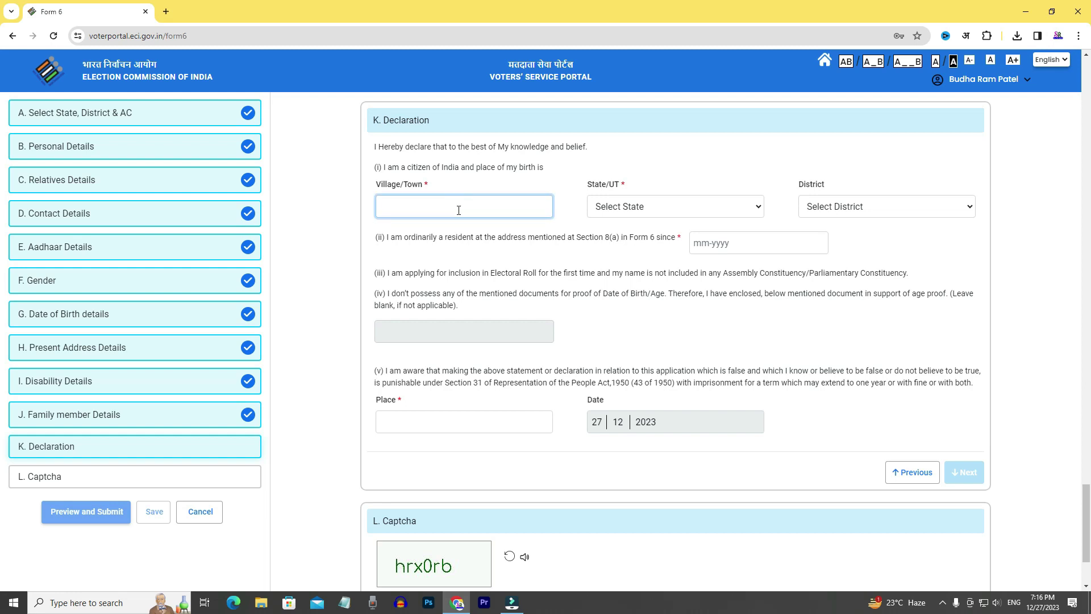
text(kalyanpur)
click(635, 206)
scroll(631, 375, down, 5)
click(621, 363)
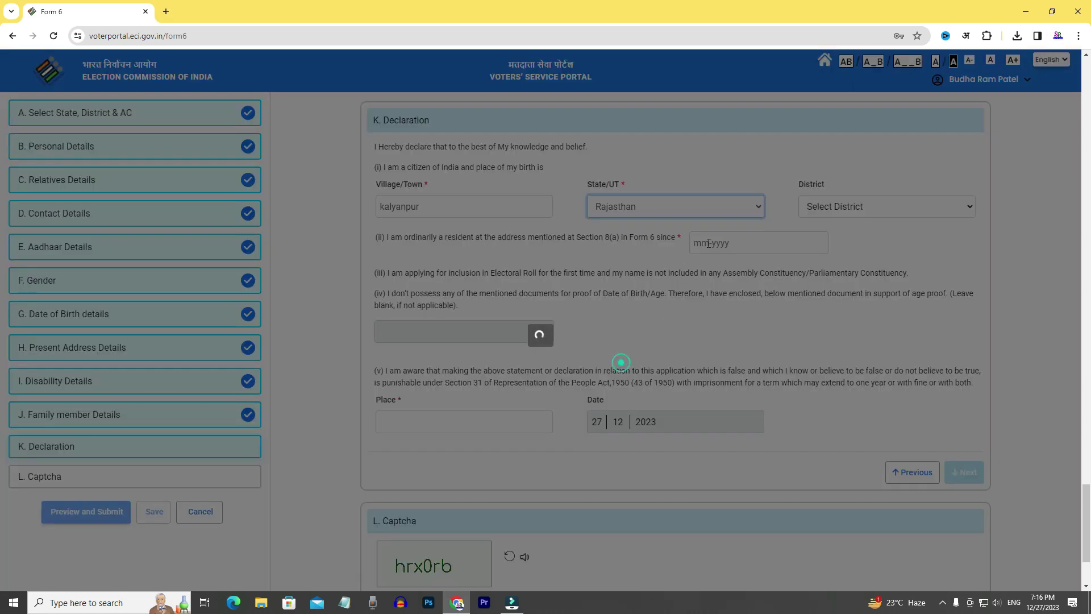
click(842, 207)
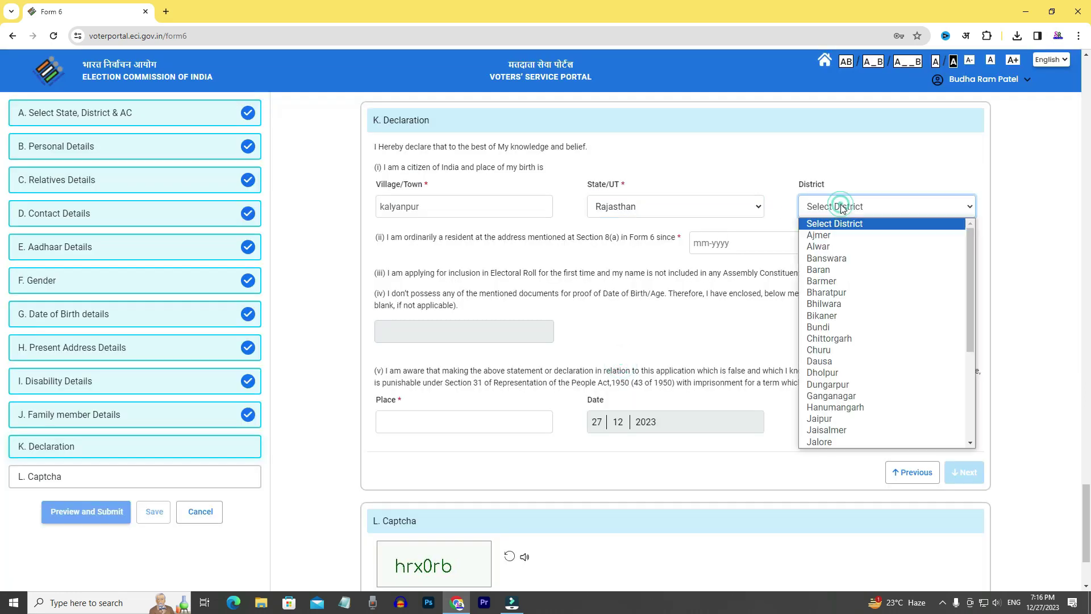
click(835, 281)
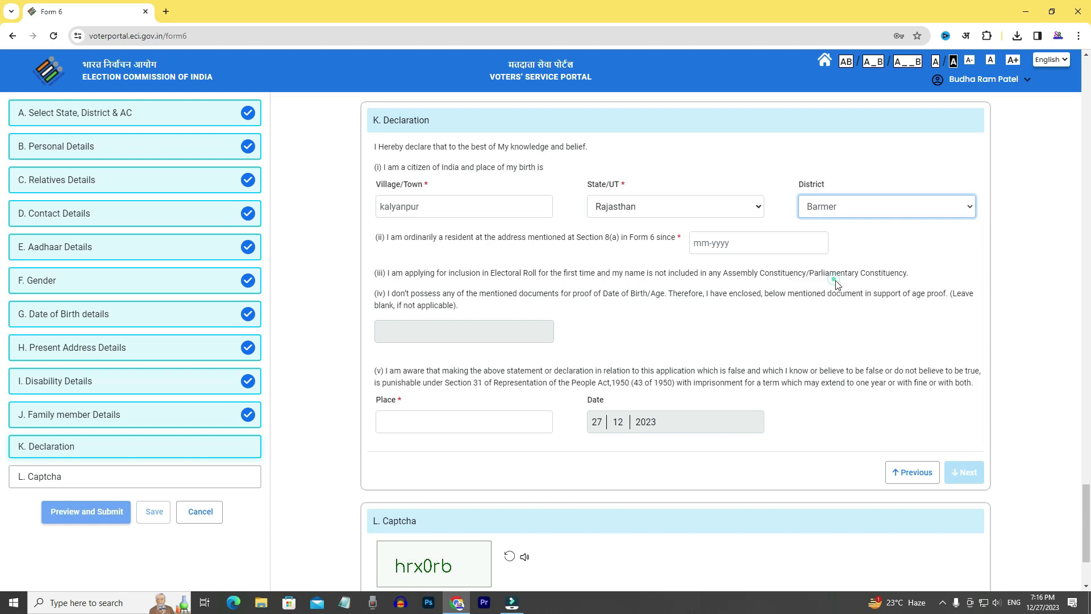
Set residence since January 2004 and the declaration place to kalyanpur, then continue.
click(704, 242)
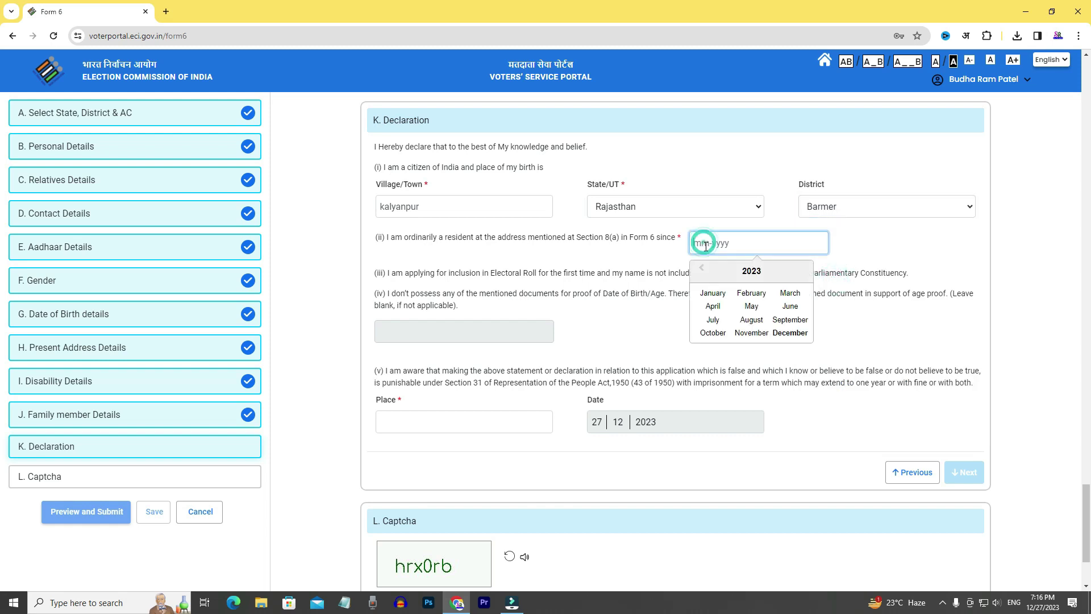
click(701, 270)
click(701, 269)
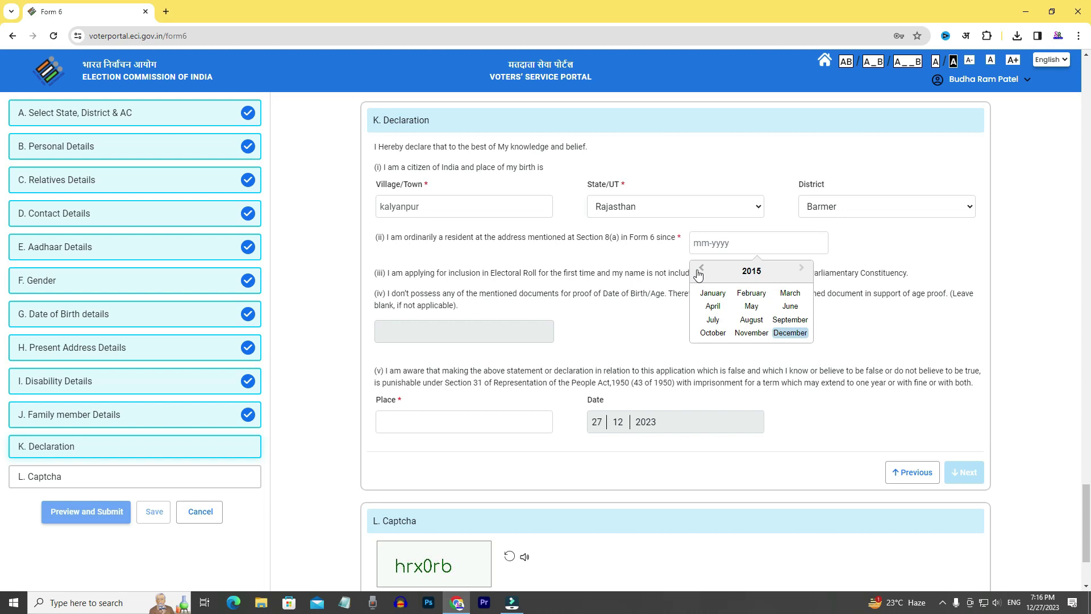
click(700, 269)
click(700, 269)
click(699, 269)
click(713, 293)
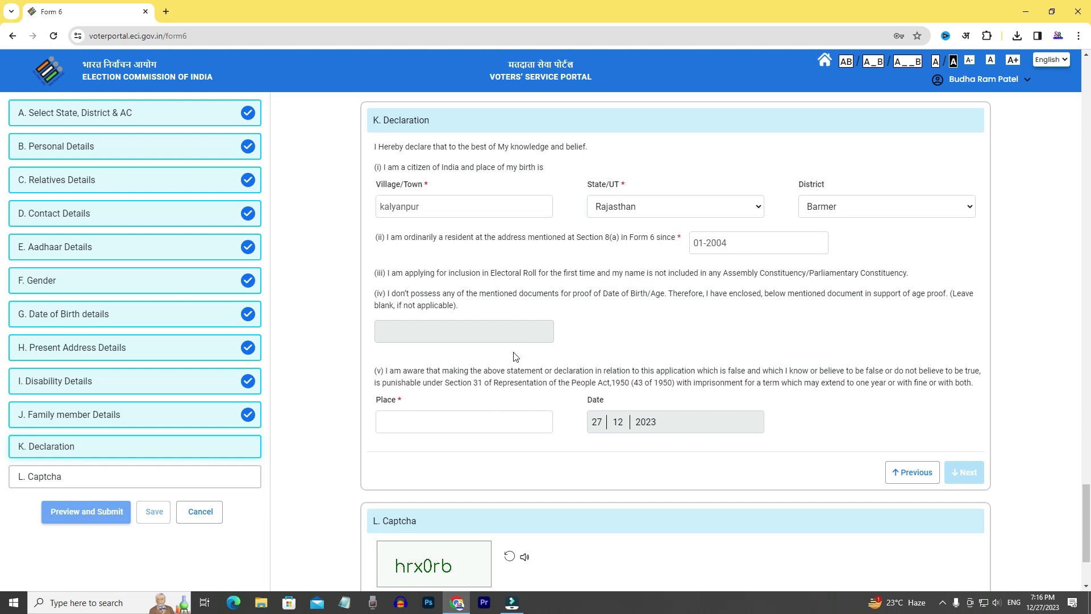
click(403, 421)
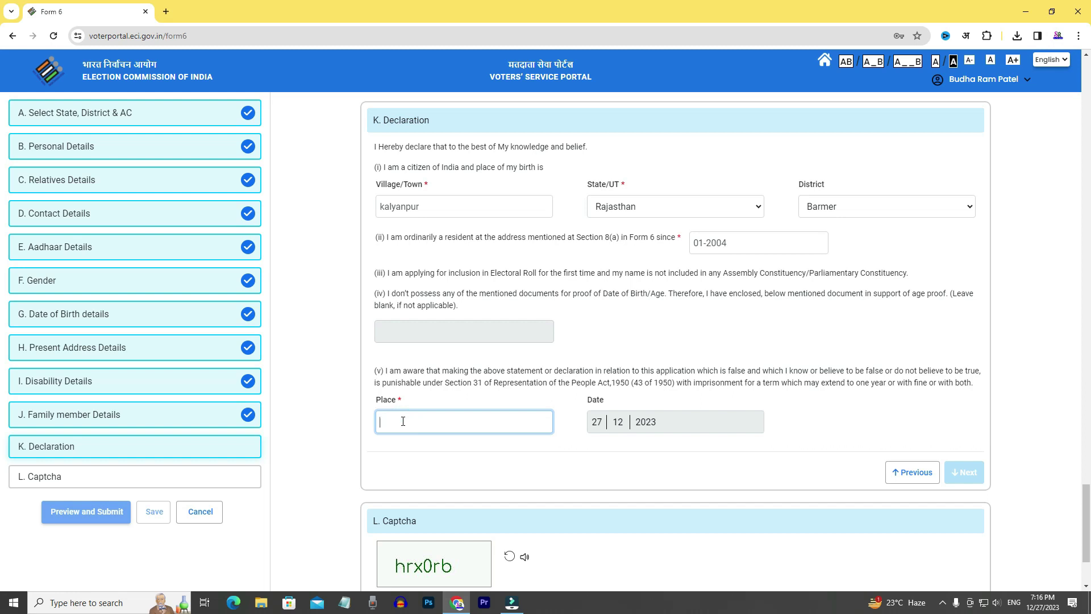
text(kalyanpur)
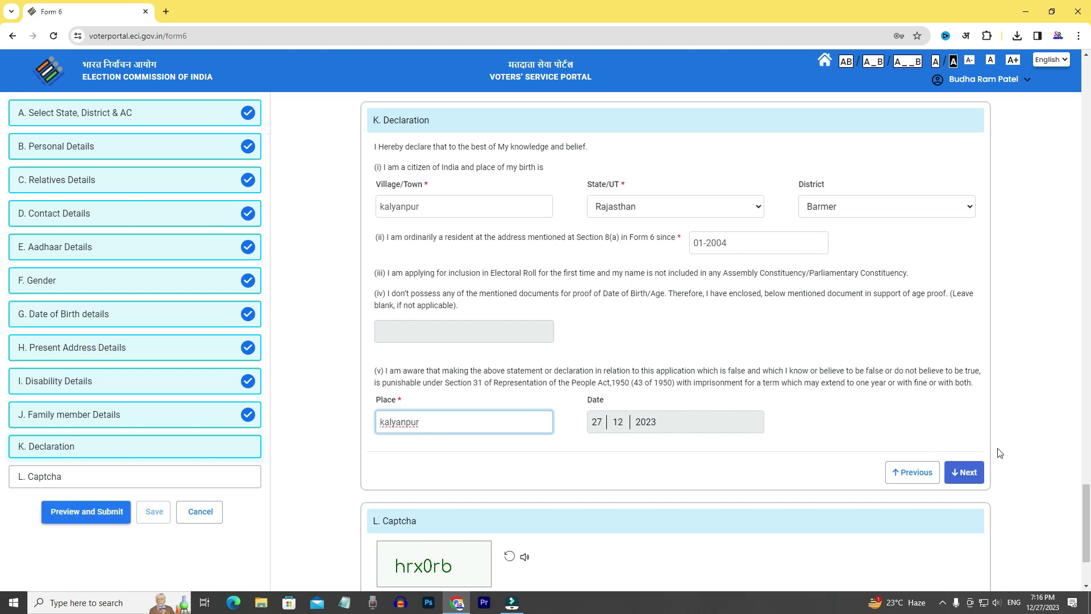
click(966, 474)
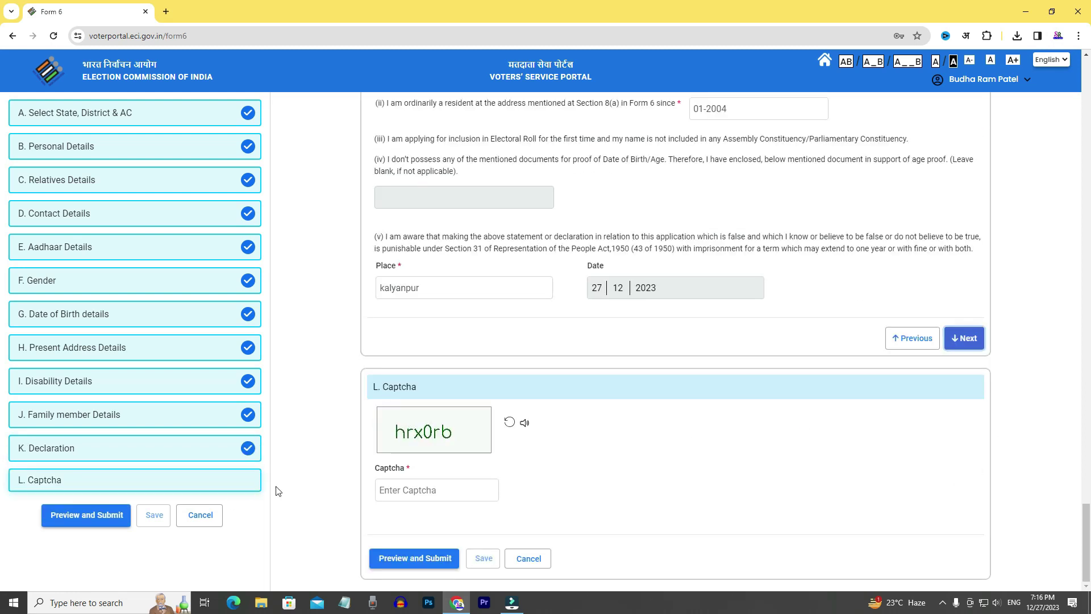
Enter the captcha, re-enter the refreshed code after rejection, and request Preview and Submit.
click(417, 490)
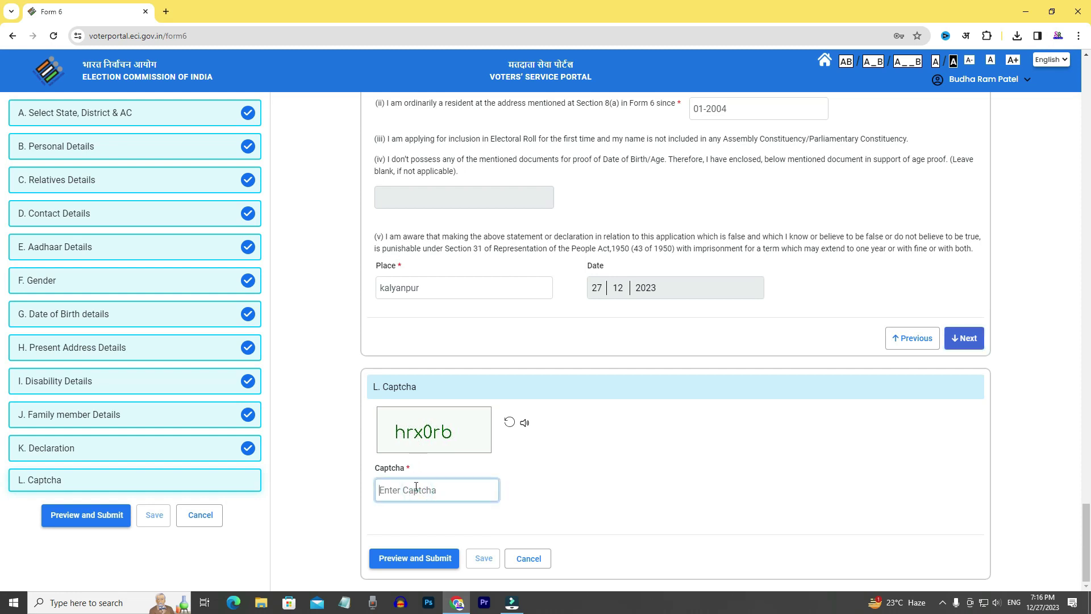
text(hrx0rb)
click(416, 558)
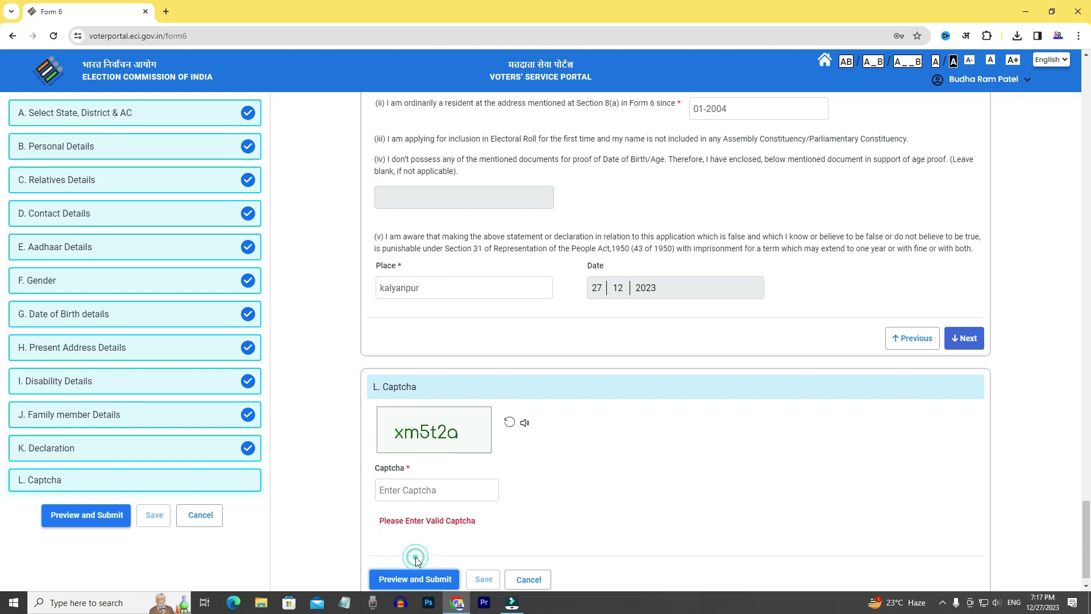
click(408, 491)
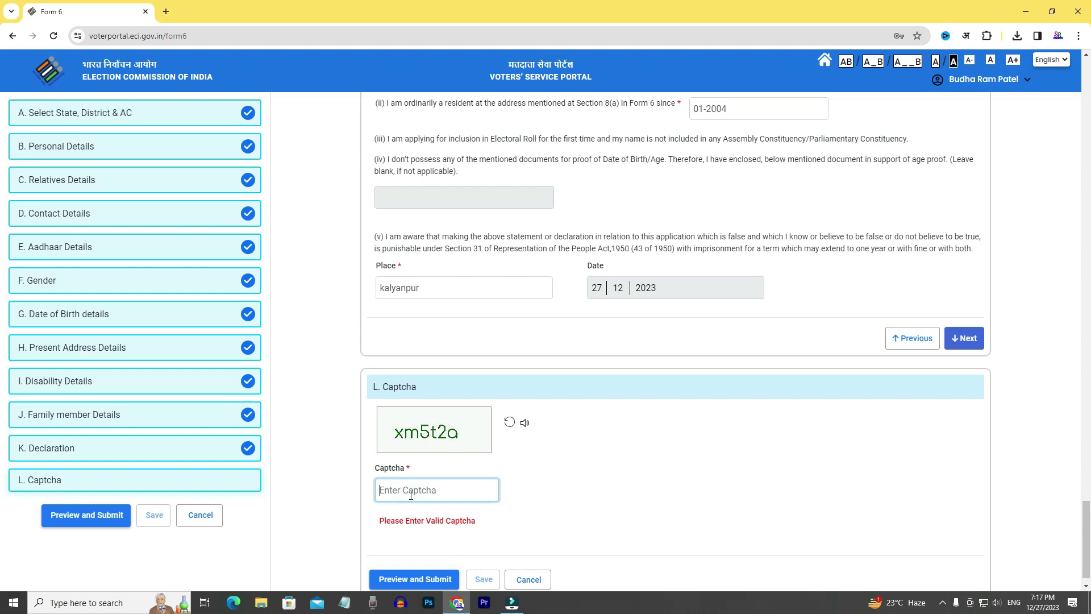
text(xm5t2a)
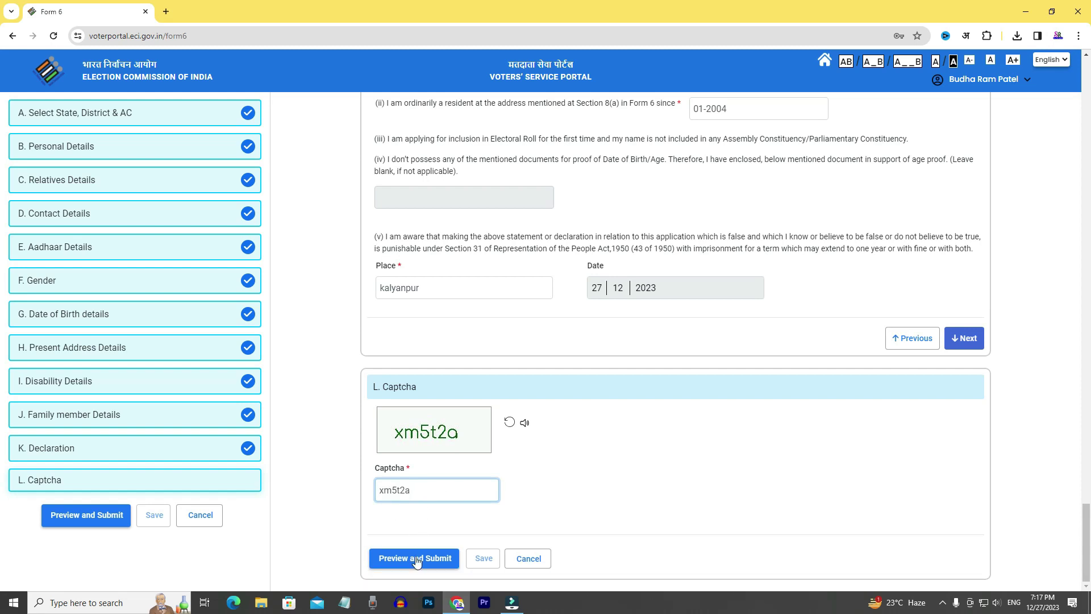
click(417, 559)
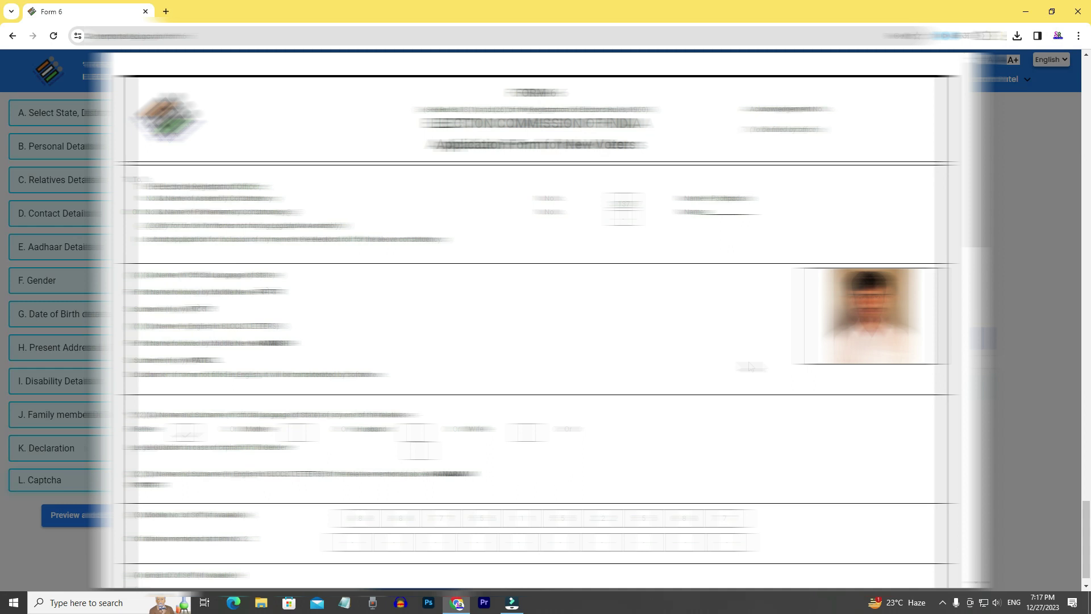
Scroll down through the Form 6 application preview.
scroll(751, 366, down, 15)
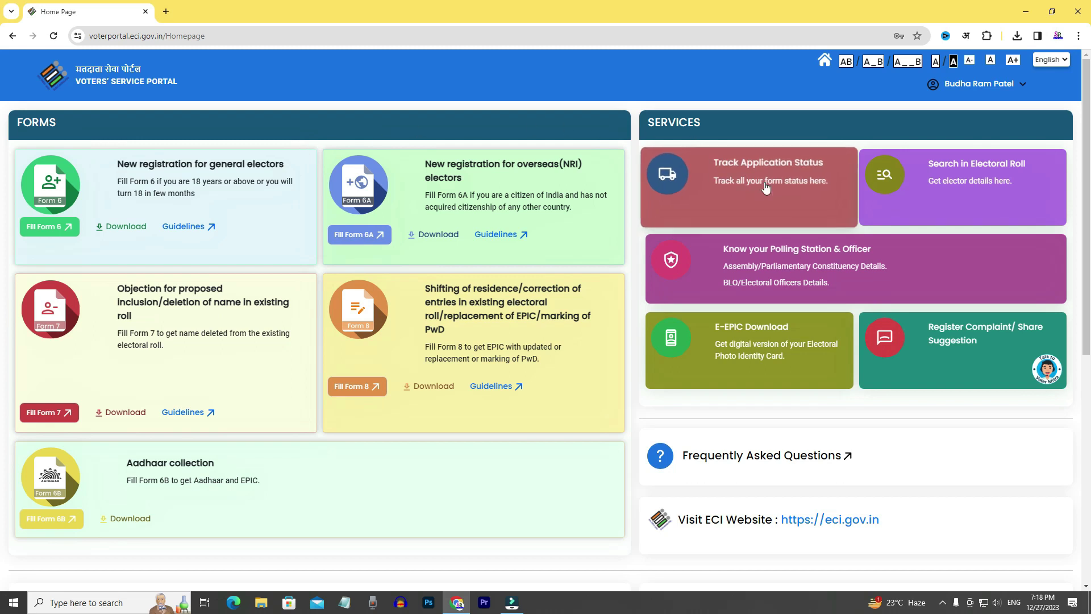
click(796, 187)
click(309, 201)
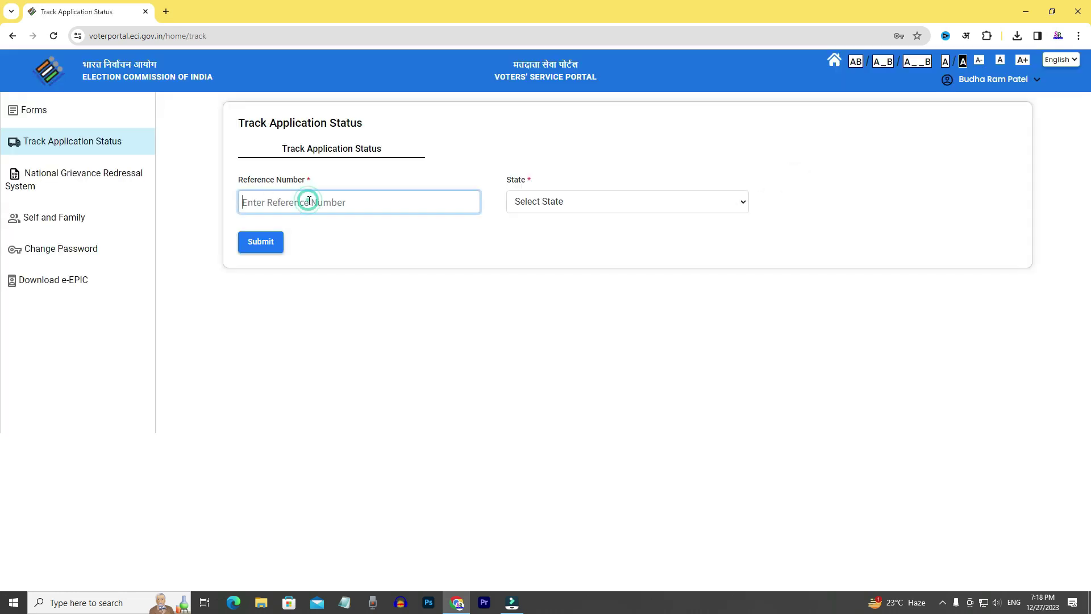
click(559, 206)
scroll(569, 381, down, 4)
scroll(574, 392, down, 1)
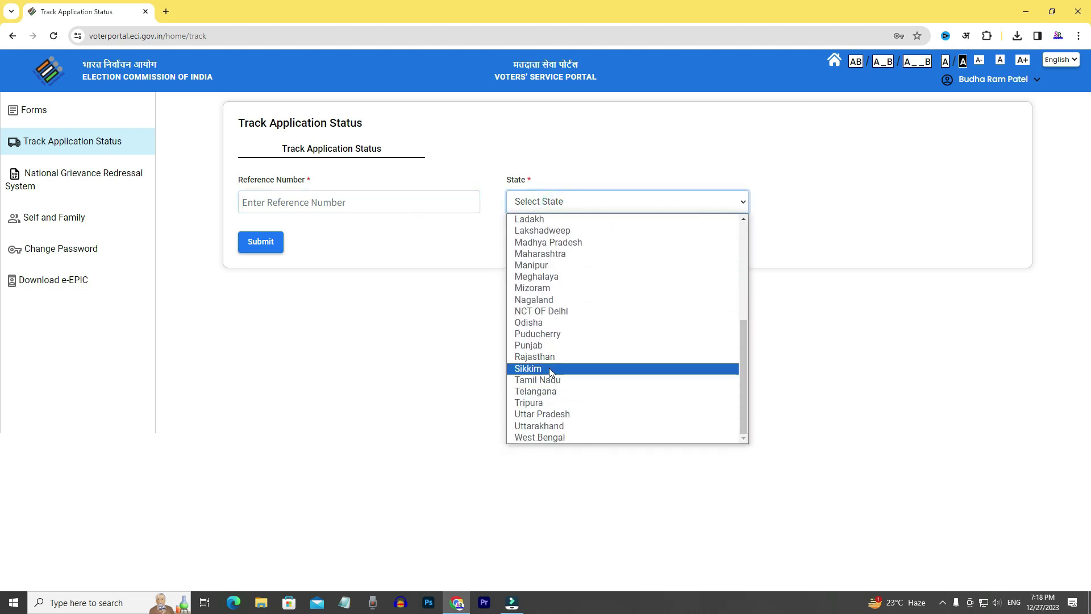
click(307, 258)
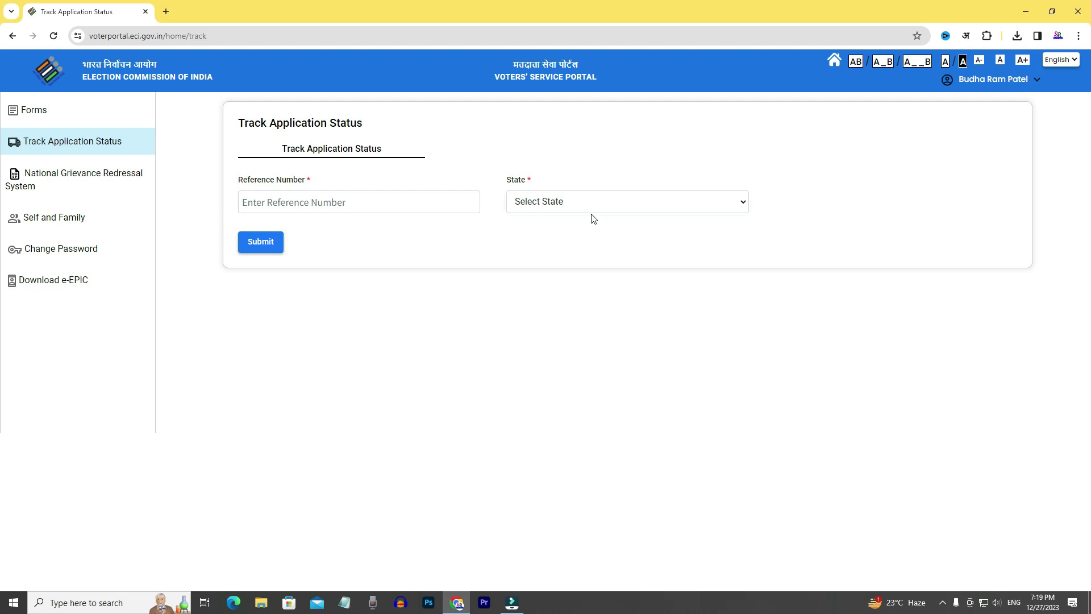
click(13, 36)
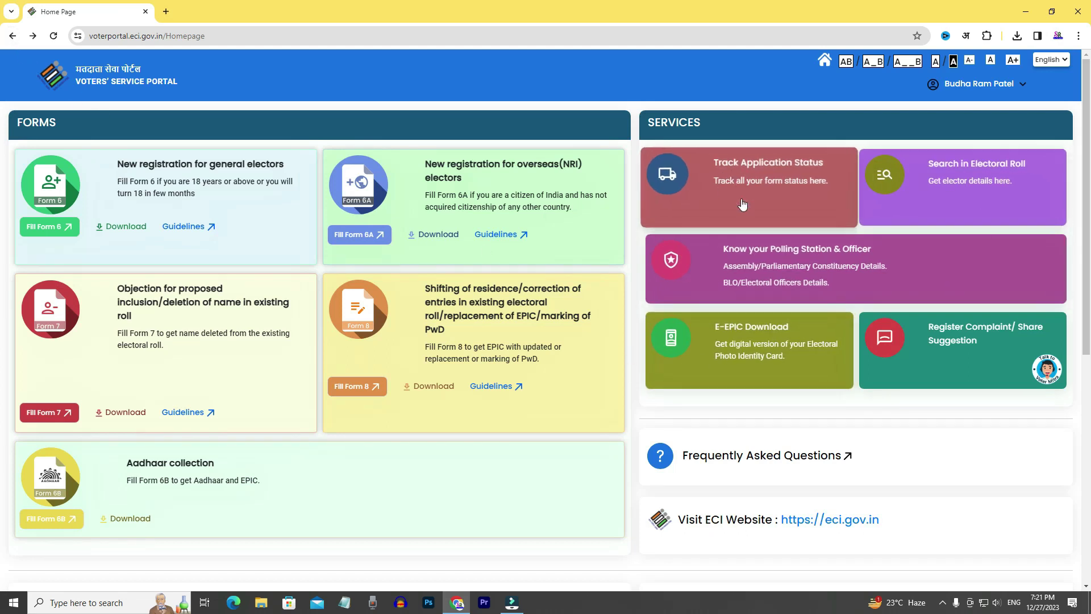
Open Search in Electoral Roll and switch to the Search by Mobile form.
click(998, 170)
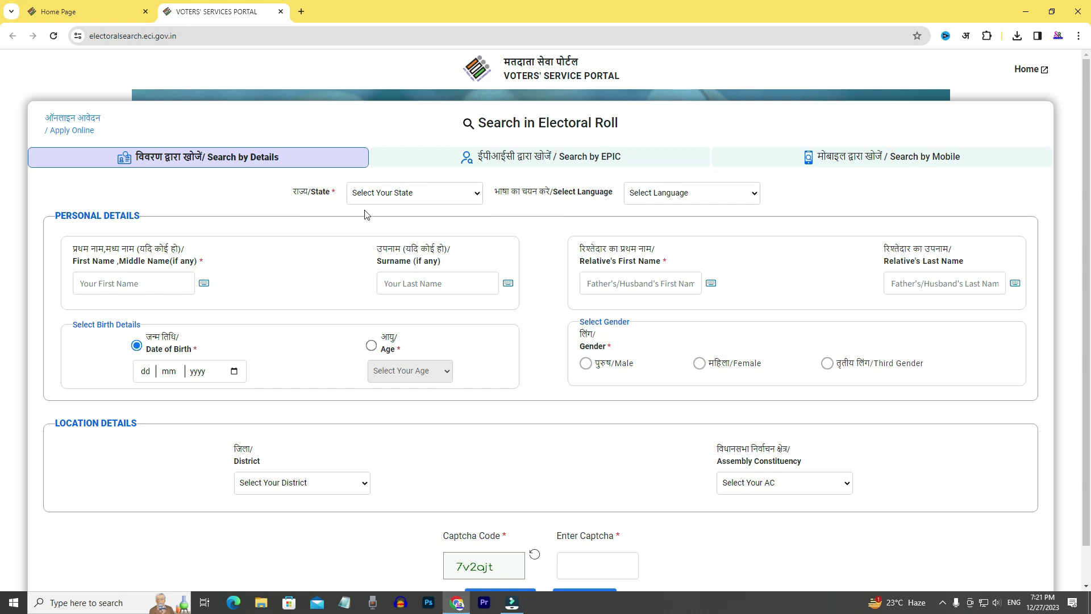
click(875, 161)
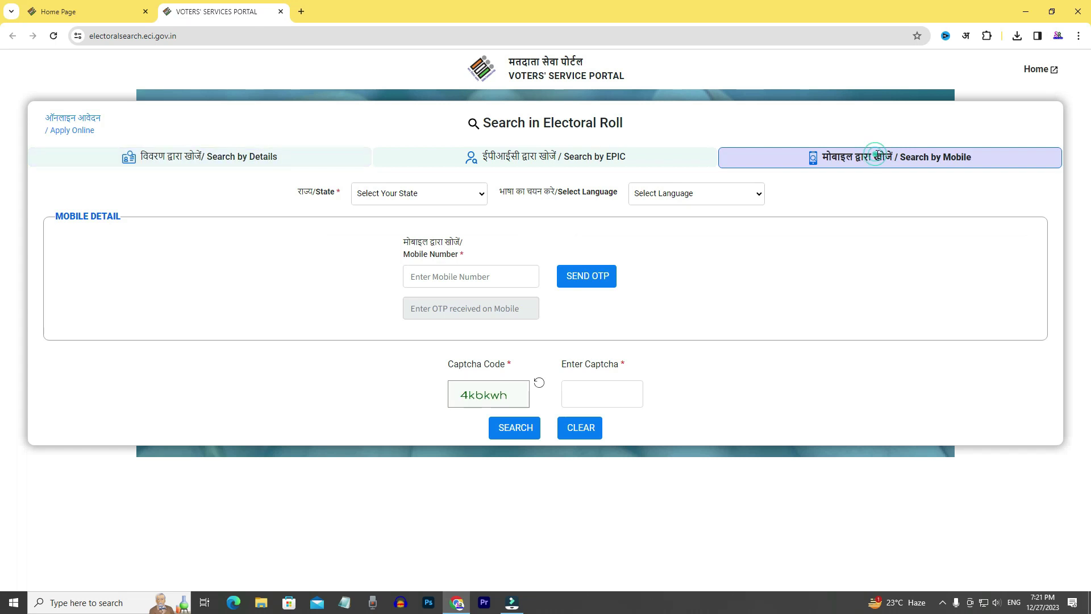
click(463, 277)
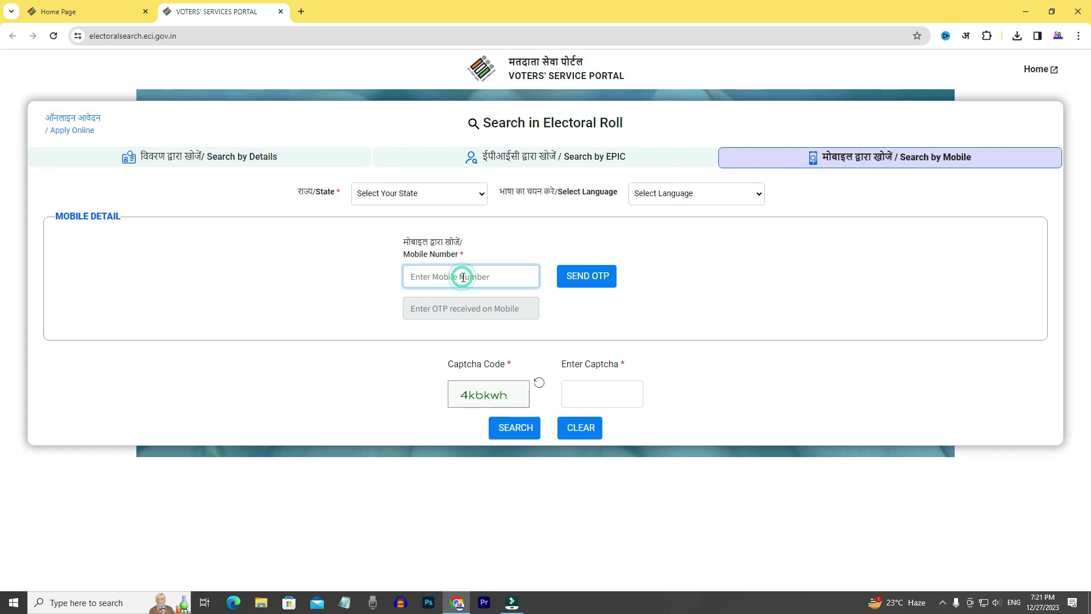